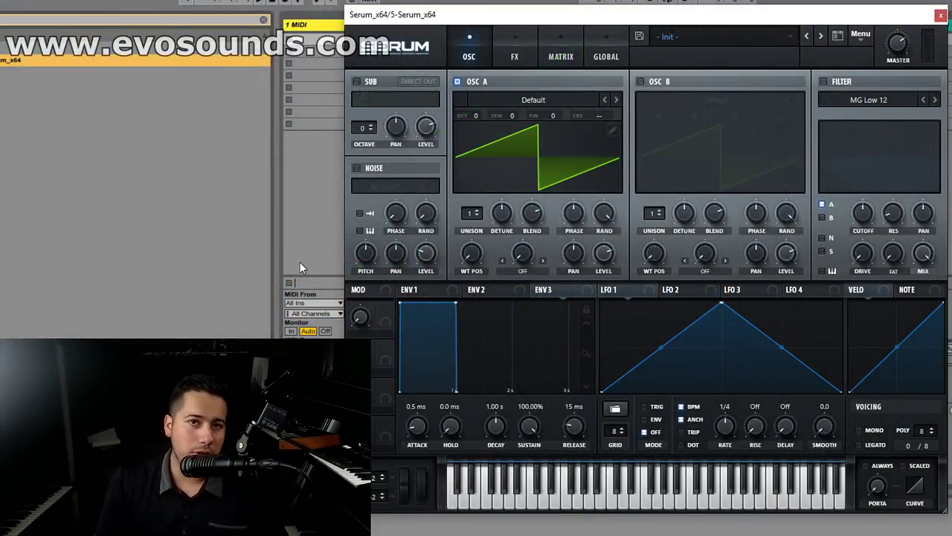
Load the LD - Anthemic Leadz CUZ preset from the Bounce Revolution Serum Presets folder.
{"action": "left_click", "coordinate": [697, 49]}
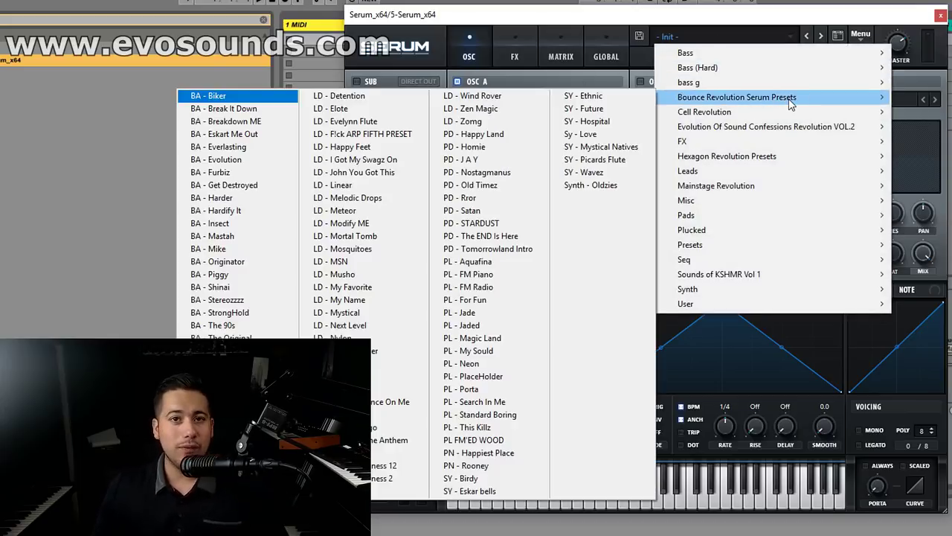
{"action": "mouse_move", "coordinate": [791, 104]}
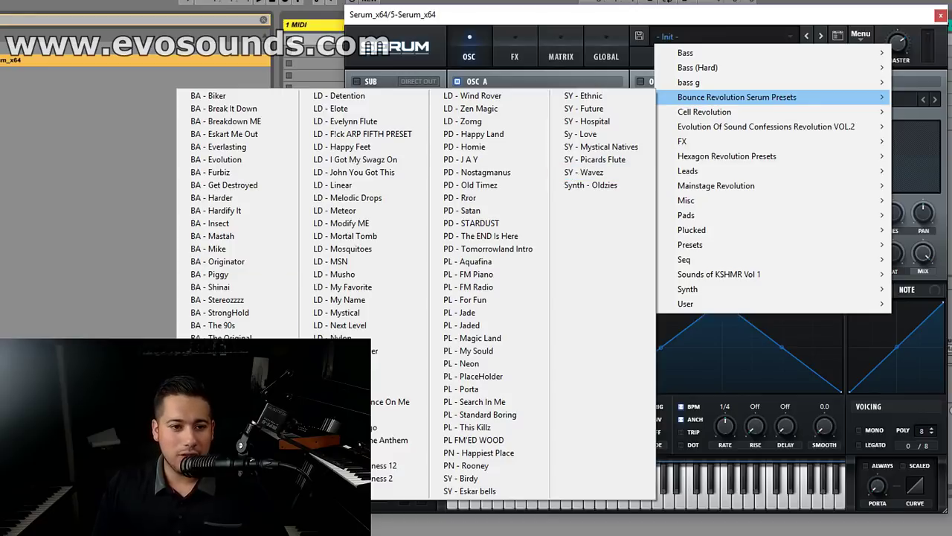
{"action": "left_click", "coordinate": [223, 350]}
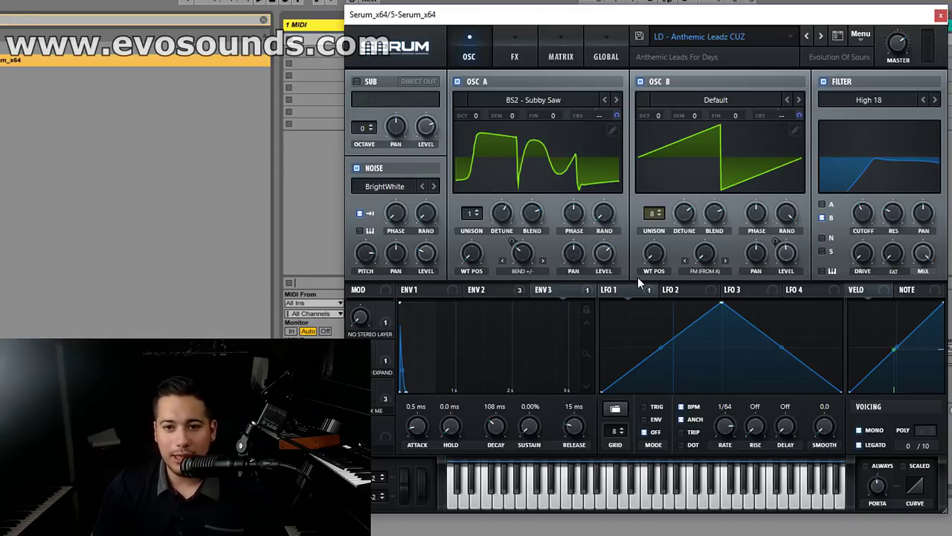
Bend both slopes of LFO 2 upward to form one rounded hump.
{"action": "left_click", "coordinate": [672, 290]}
{"action": "left_click_drag", "start_coordinate": [662, 350], "coordinate": [662, 312]}
{"action": "left_click_drag", "start_coordinate": [783, 348], "coordinate": [813, 326]}
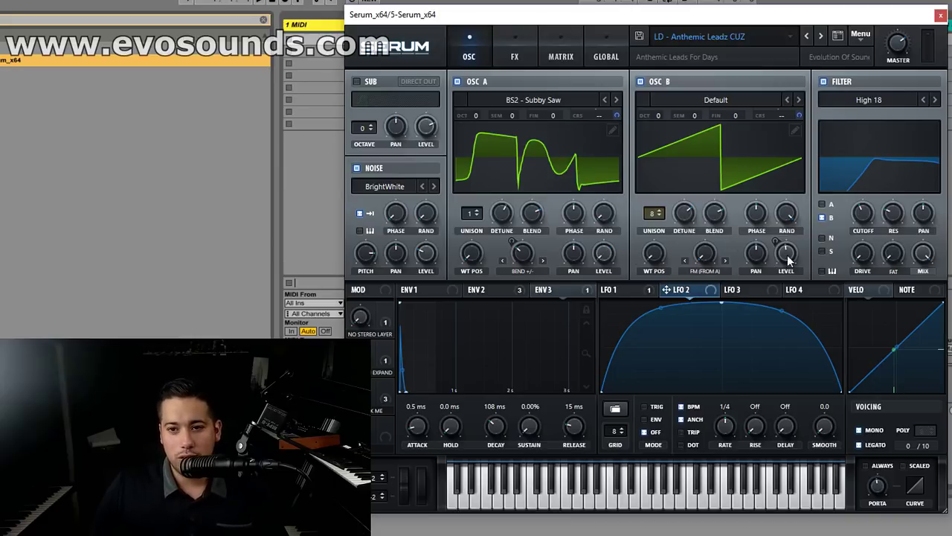
Assign LFO 2 to the levels of oscillators A and B and set its mode to ENV.
{"action": "left_click_drag", "start_coordinate": [678, 290], "coordinate": [784, 253]}
{"action": "left_click", "coordinate": [648, 421]}
{"action": "mouse_move", "coordinate": [725, 420]}
{"action": "left_mouse_down"}
{"action": "mouse_move", "coordinate": [717, 433]}
{"action": "mouse_move", "coordinate": [734, 420]}
{"action": "left_mouse_up"}
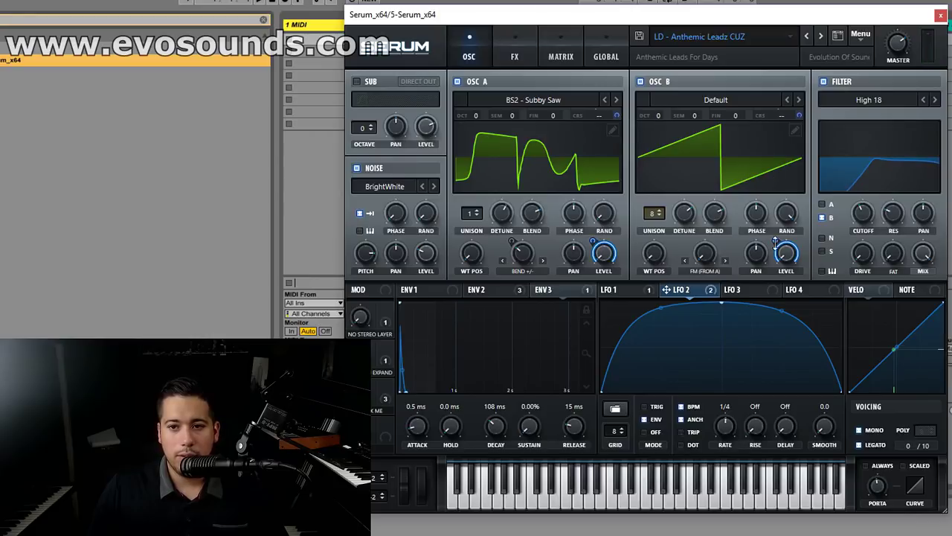
Bypass the Hyper/Dimension and Compressor effects and switch off oscillator B.
{"action": "left_click", "coordinate": [501, 41]}
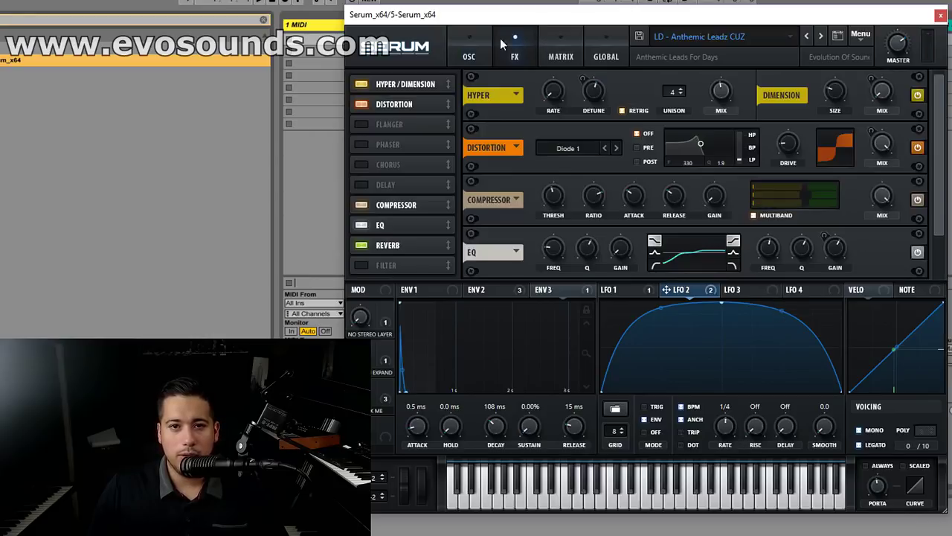
{"action": "left_click", "coordinate": [369, 88]}
{"action": "left_click", "coordinate": [358, 207]}
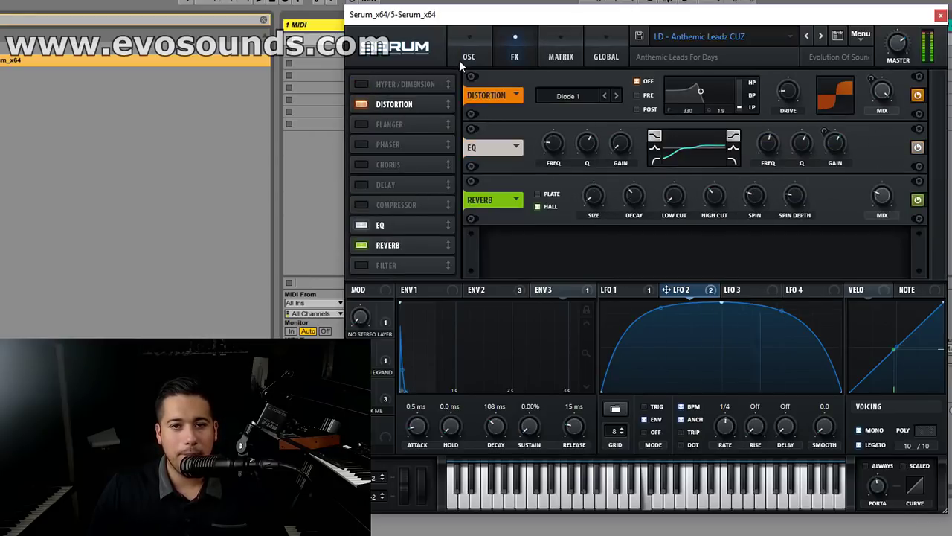
{"action": "left_click", "coordinate": [471, 54]}
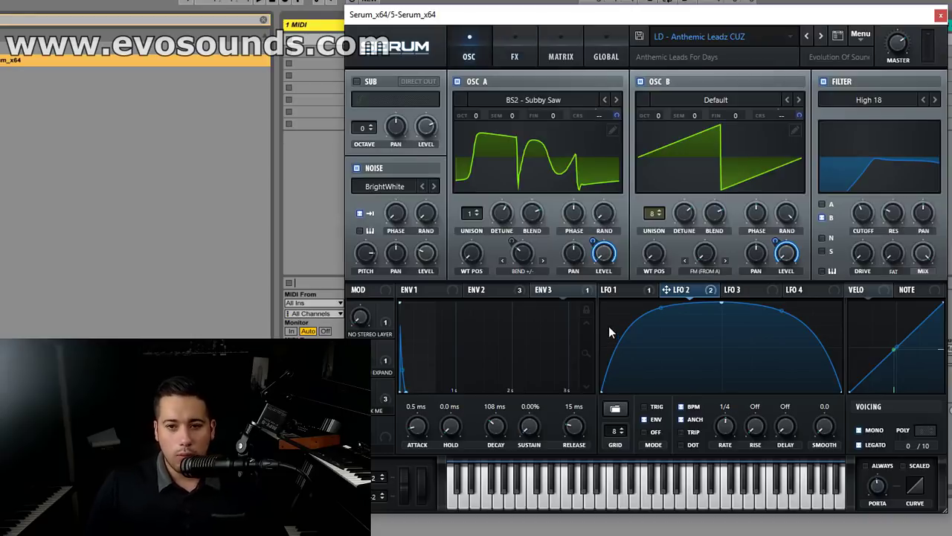
{"action": "left_click", "coordinate": [675, 82]}
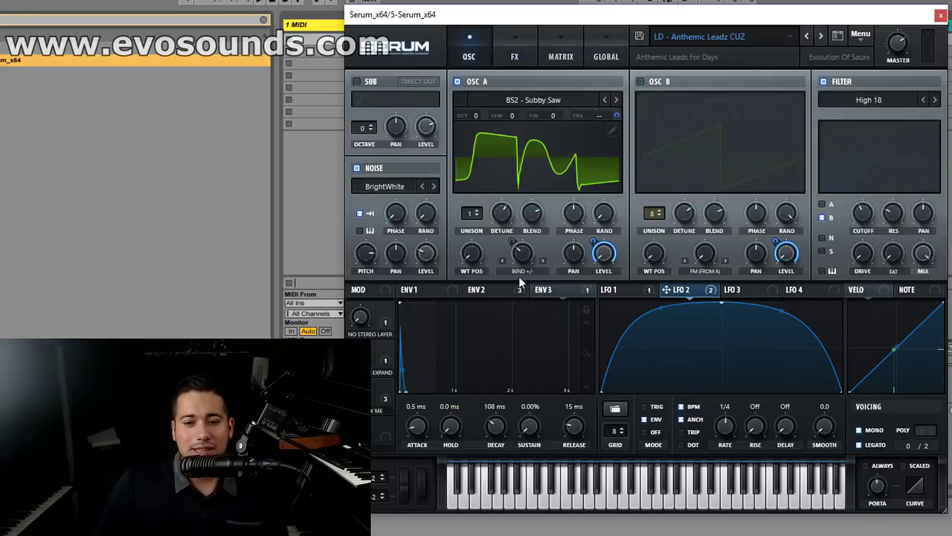
Curve LFO 3 into a rounded hump and assign it to oscillator A's coarse pitch (CRS).
{"action": "left_click", "coordinate": [746, 290]}
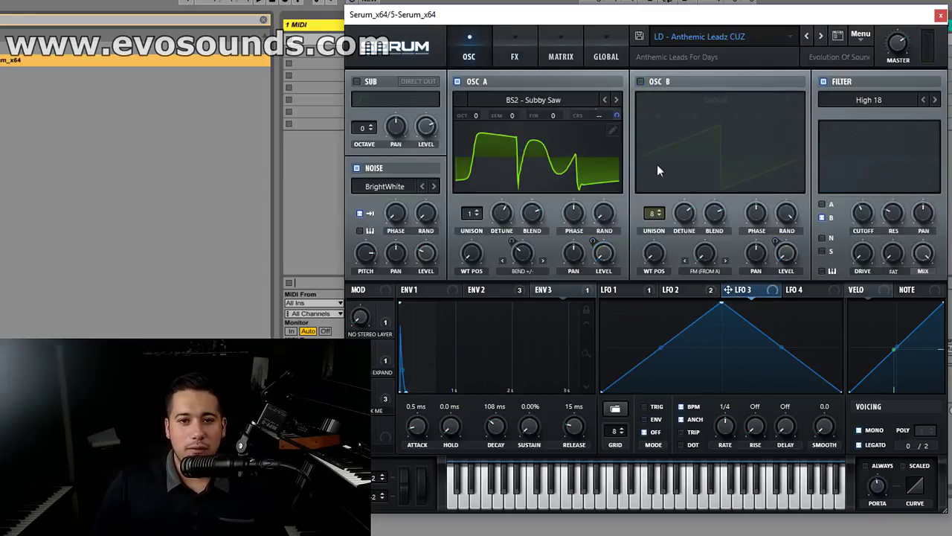
{"action": "left_click_drag", "start_coordinate": [660, 348], "coordinate": [638, 343]}
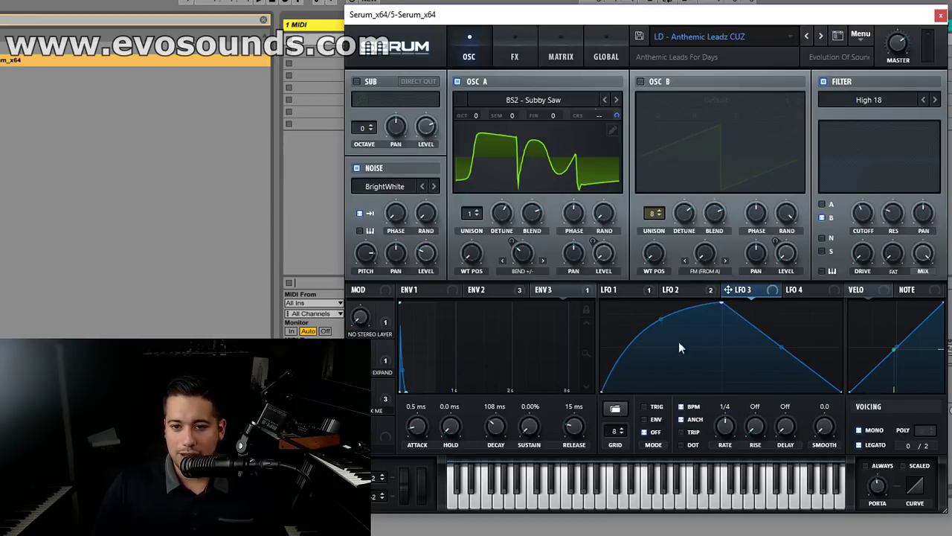
{"action": "left_click_drag", "start_coordinate": [782, 353], "coordinate": [779, 334]}
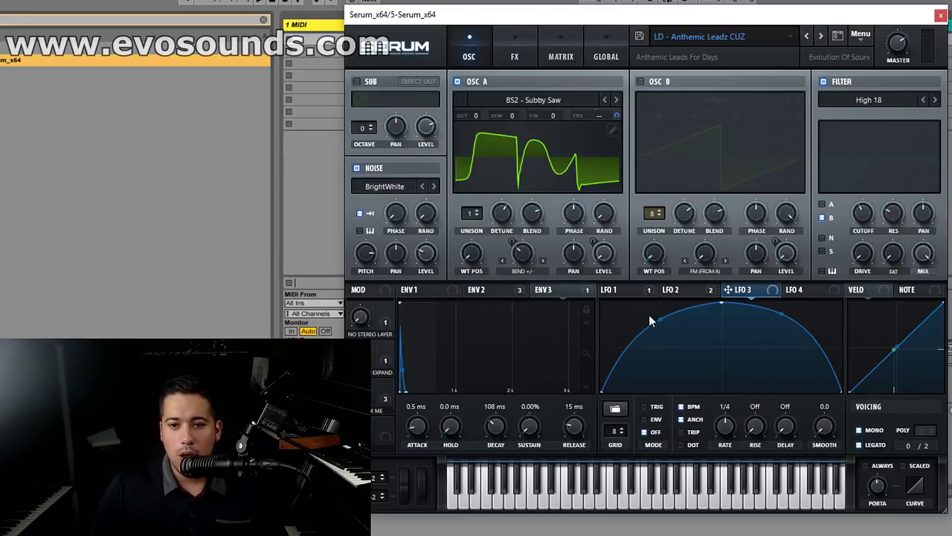
{"action": "left_click_drag", "start_coordinate": [744, 294], "coordinate": [602, 116]}
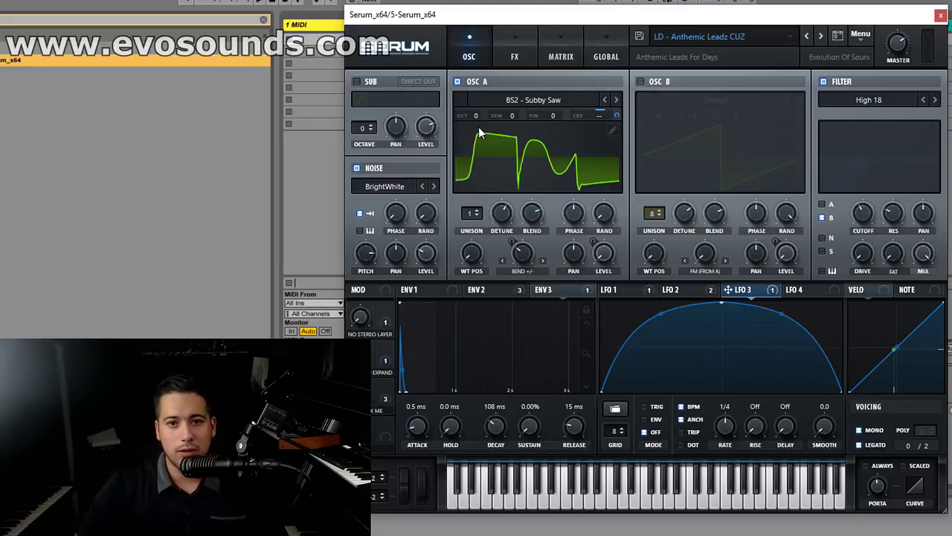
Try raising oscillator A's fine tuning to 12 cents and reset it to its default.
{"action": "left_click_drag", "start_coordinate": [550, 116], "coordinate": [550, 75]}
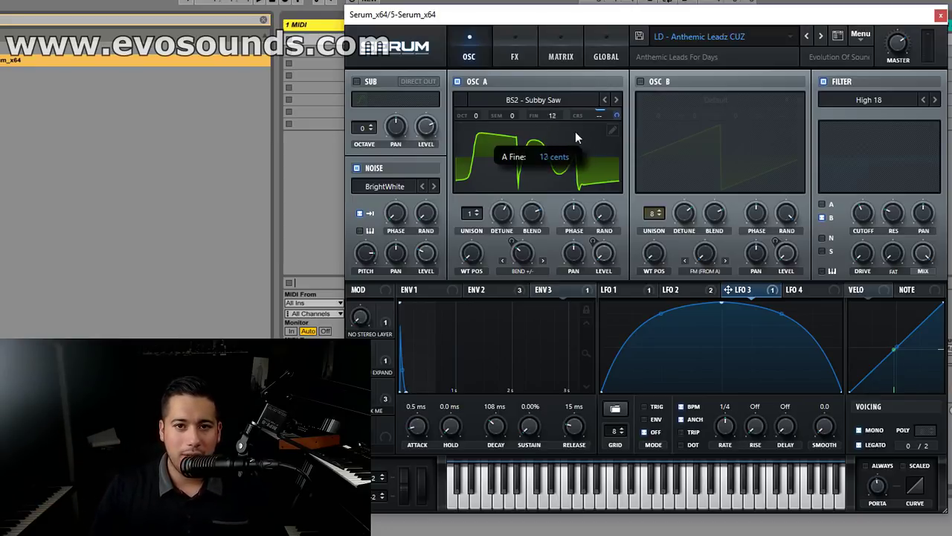
{"action": "right_click", "coordinate": [554, 116]}
{"action": "left_click", "coordinate": [607, 186]}
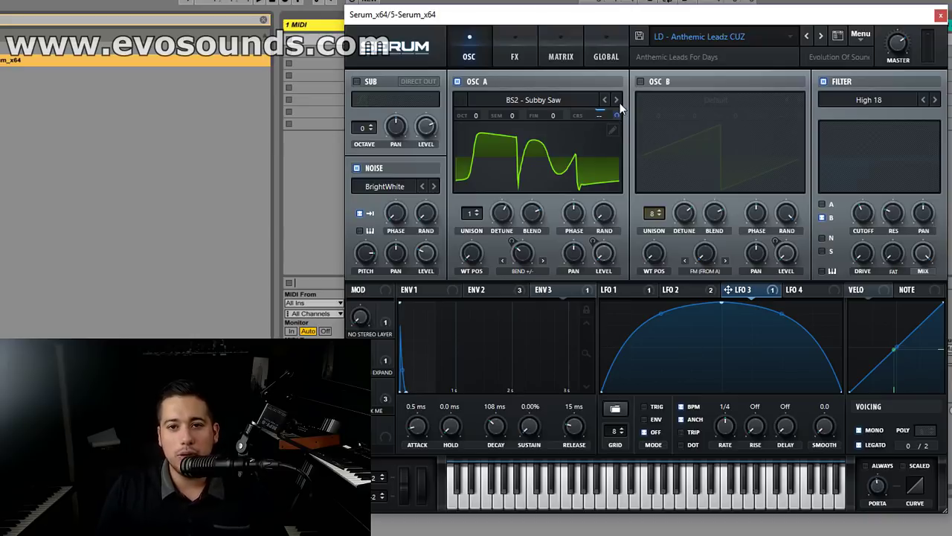
Set LFO 3 to ENV mode and LFO 1 to TRIG mode with a rate of 1/32.
{"action": "left_click", "coordinate": [656, 419]}
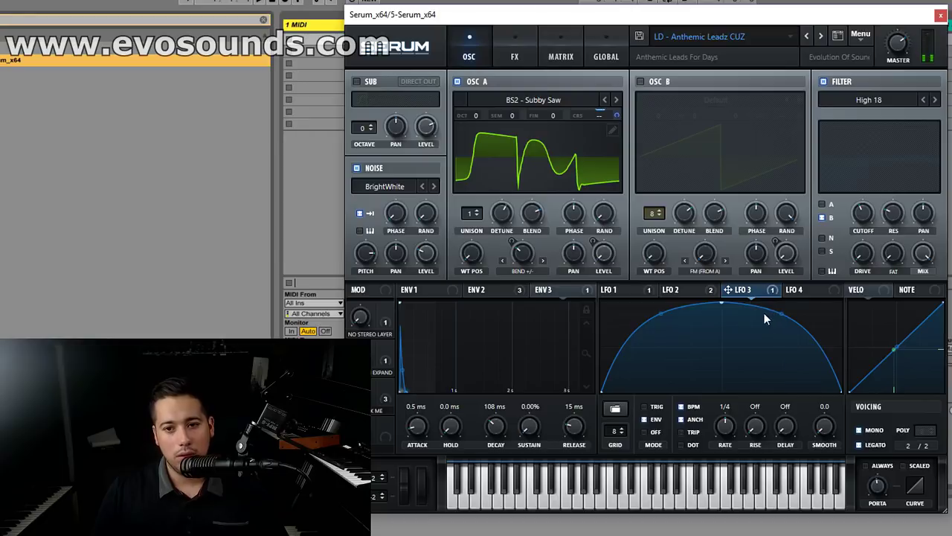
{"action": "left_click", "coordinate": [614, 290]}
{"action": "left_click", "coordinate": [656, 420]}
{"action": "left_click", "coordinate": [658, 406]}
{"action": "left_click_drag", "start_coordinate": [713, 430], "coordinate": [718, 441]}
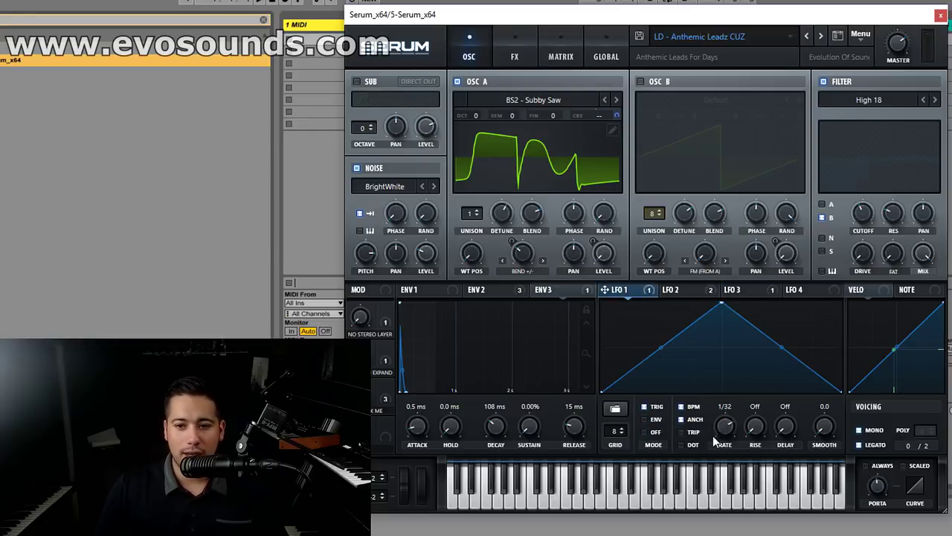
Set LFO 2 to TRIG mode with a rate of 1/8.
{"action": "left_click", "coordinate": [679, 290]}
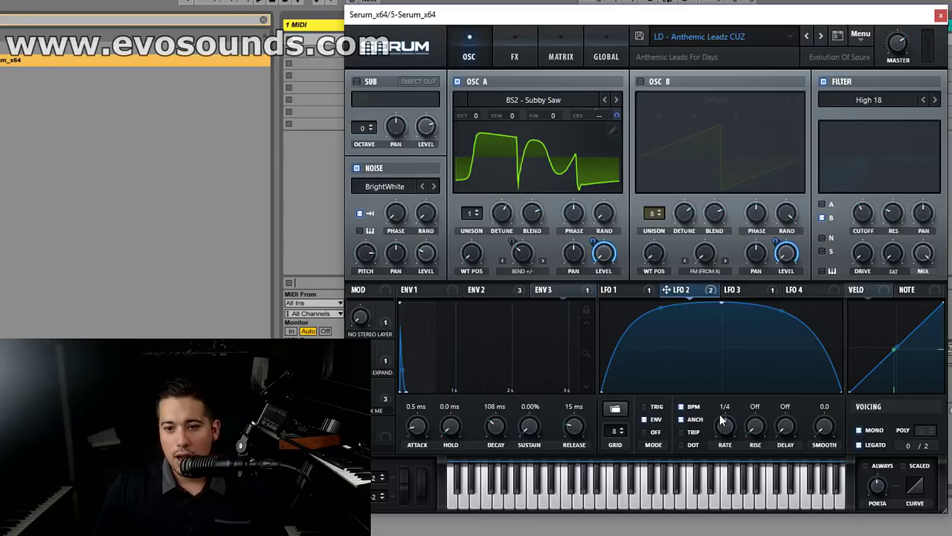
{"action": "left_click", "coordinate": [659, 410]}
{"action": "left_click_drag", "start_coordinate": [731, 436], "coordinate": [751, 438]}
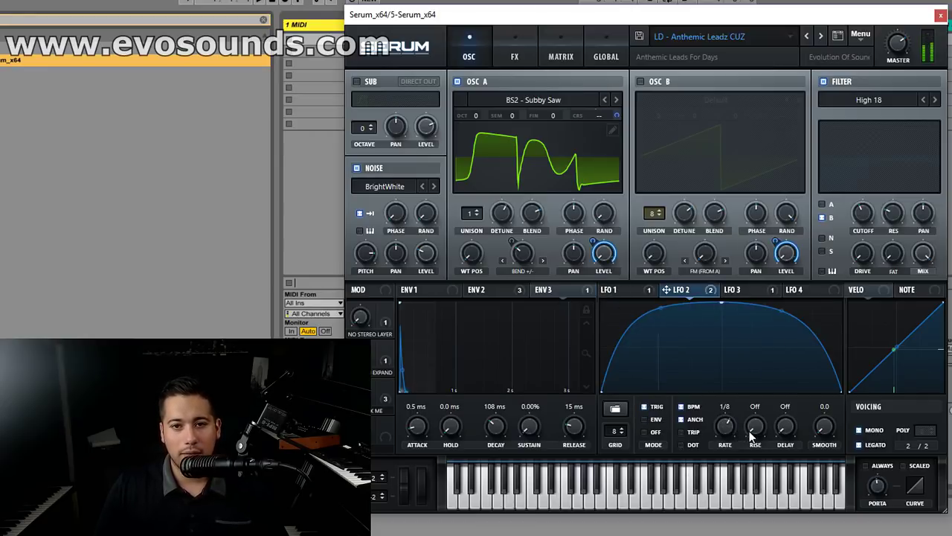
Redraw LFO 2 as two equal rounded humps and set it to ENV mode with a rate of 1/2.
{"action": "left_click_drag", "start_coordinate": [782, 310], "coordinate": [719, 392]}
{"action": "mouse_move", "coordinate": [685, 294]}
{"action": "left_mouse_down"}
{"action": "mouse_move", "coordinate": [702, 302]}
{"action": "mouse_move", "coordinate": [668, 298]}
{"action": "left_mouse_up"}
{"action": "double_click", "coordinate": [720, 307]}
{"action": "left_click_drag", "start_coordinate": [691, 344], "coordinate": [733, 327]}
{"action": "double_click", "coordinate": [778, 304]}
{"action": "left_click_drag", "start_coordinate": [809, 347], "coordinate": [809, 327]}
{"action": "left_click", "coordinate": [750, 290]}
{"action": "left_click", "coordinate": [703, 293]}
{"action": "left_click_drag", "start_coordinate": [718, 438], "coordinate": [707, 439]}
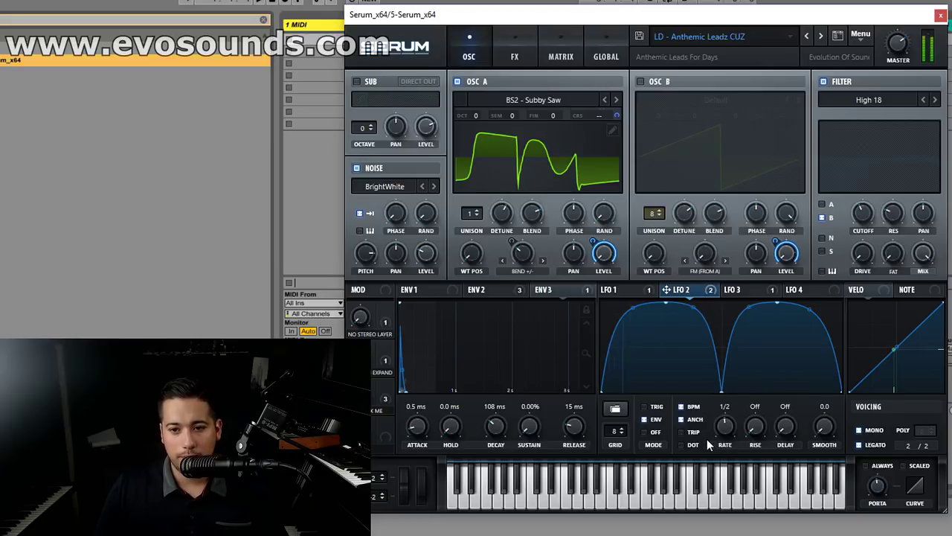
Redraw LFO 3 with straight slopes: one peak a quarter of the way in and a second close to the end.
{"action": "left_click", "coordinate": [744, 289]}
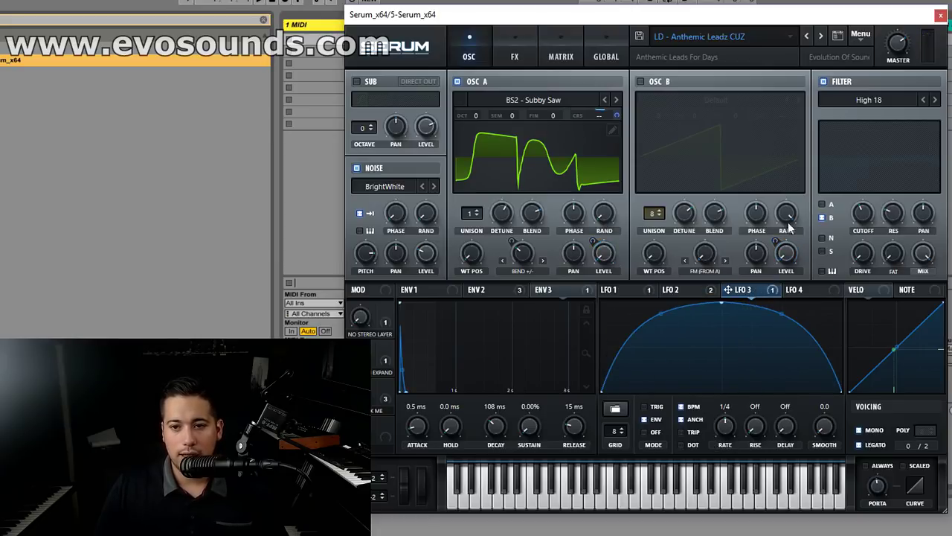
{"action": "double_click", "coordinate": [721, 303]}
{"action": "double_click", "coordinate": [653, 377]}
{"action": "left_click_drag", "start_coordinate": [654, 377], "coordinate": [712, 392]}
{"action": "double_click", "coordinate": [706, 320]}
{"action": "left_click_drag", "start_coordinate": [689, 302], "coordinate": [661, 302]}
{"action": "double_click", "coordinate": [744, 387]}
{"action": "left_click_drag", "start_coordinate": [744, 387], "coordinate": [835, 279]}
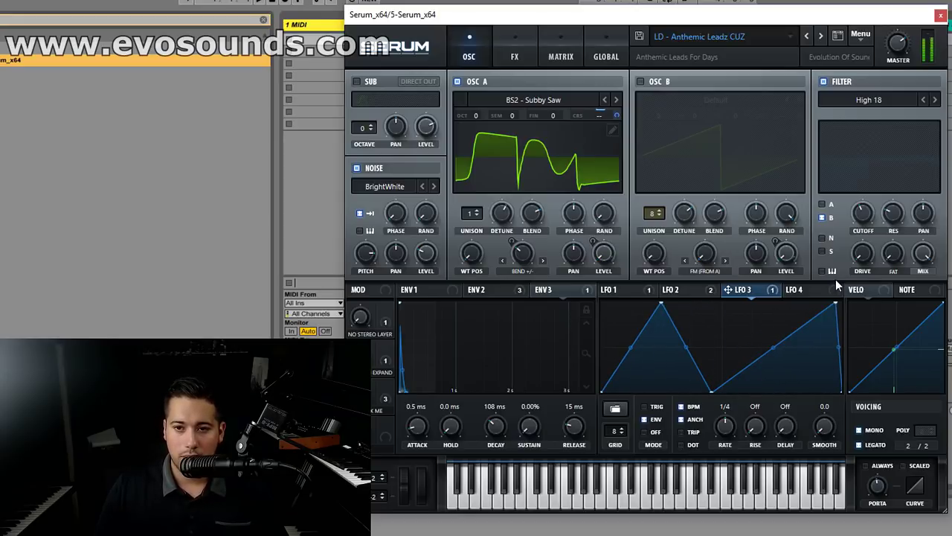
Compare the LFO 2 and LFO 3 shapes and set LFO 3's rate to 1/2.
{"action": "left_click", "coordinate": [697, 291]}
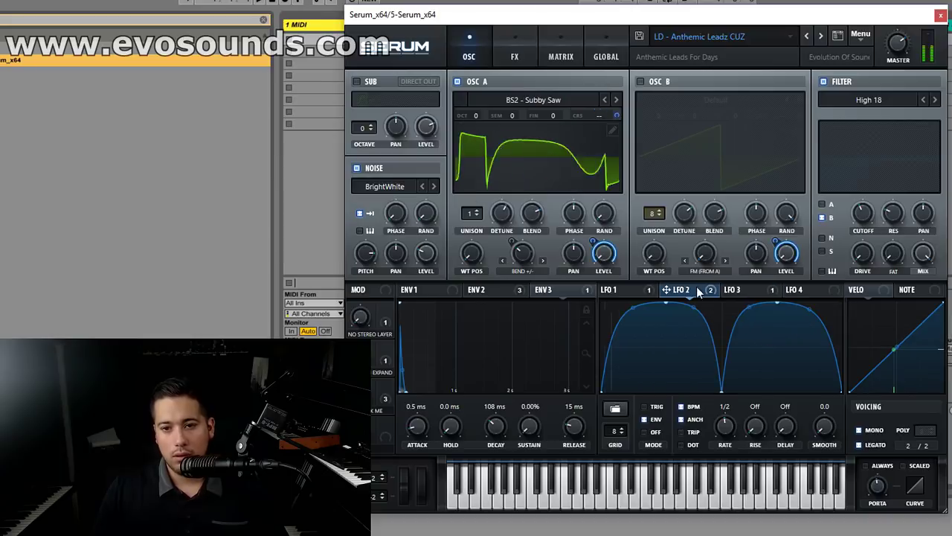
{"action": "left_click", "coordinate": [745, 292]}
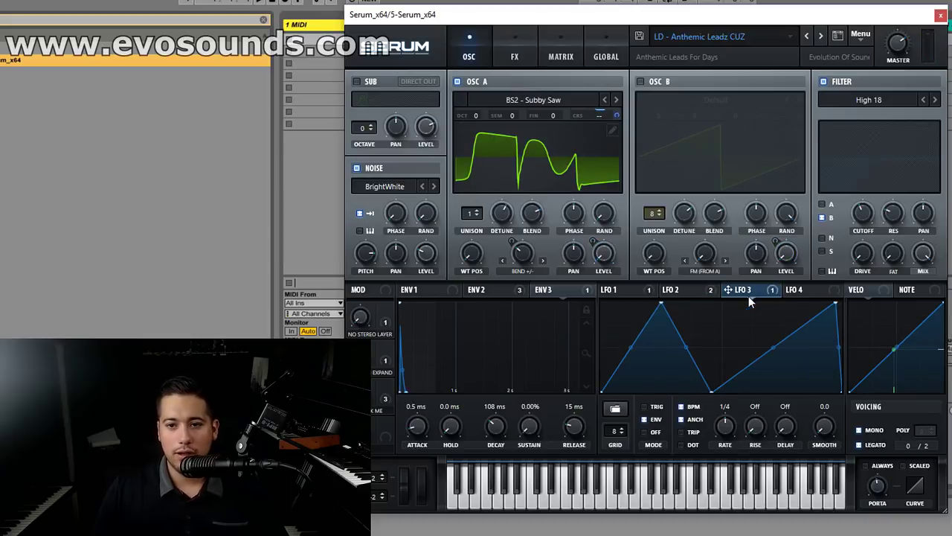
{"action": "left_click", "coordinate": [681, 294]}
{"action": "left_click", "coordinate": [733, 292]}
{"action": "left_click_drag", "start_coordinate": [732, 424], "coordinate": [732, 429]}
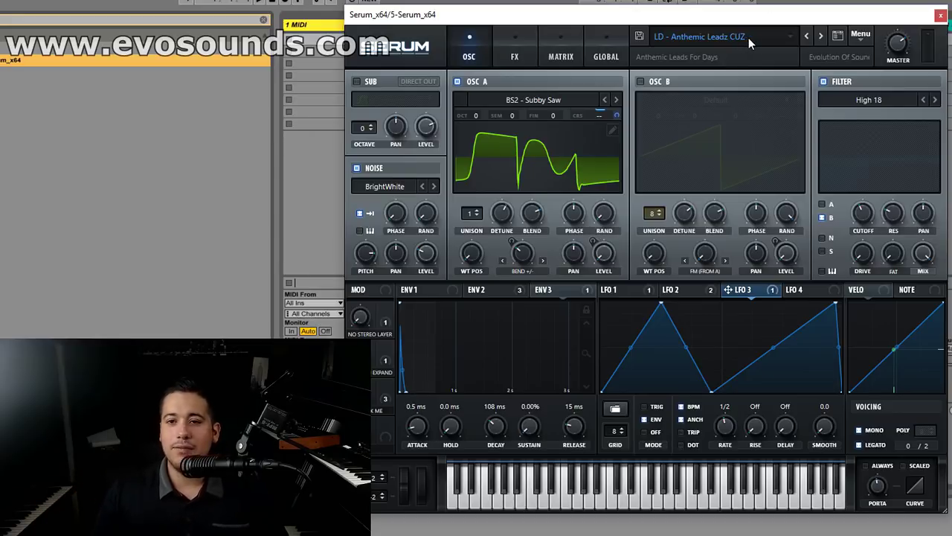
Initialize the preset and bend both slopes of LFO 1 upward into a rounded hump.
{"action": "left_click", "coordinate": [861, 35]}
{"action": "left_click", "coordinate": [863, 104]}
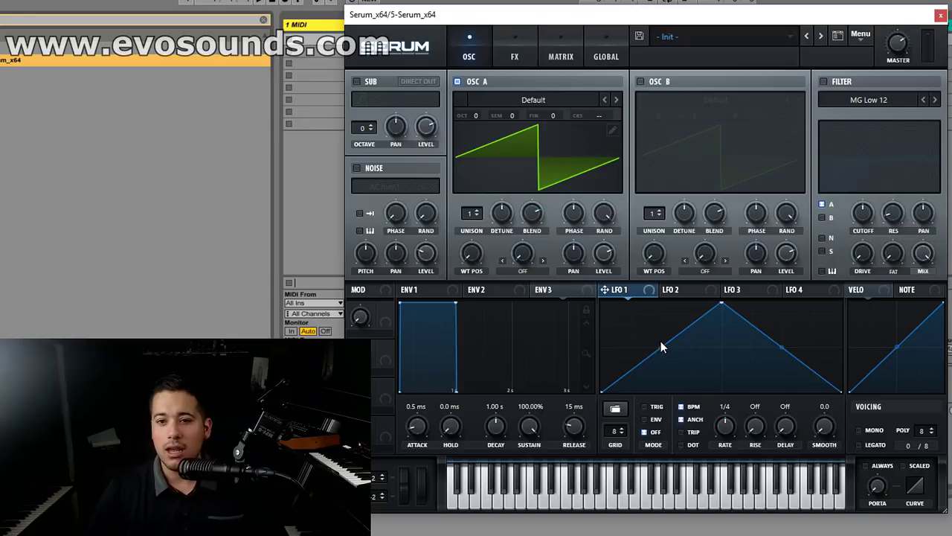
{"action": "left_click_drag", "start_coordinate": [672, 344], "coordinate": [618, 327]}
{"action": "left_click_drag", "start_coordinate": [807, 361], "coordinate": [802, 324]}
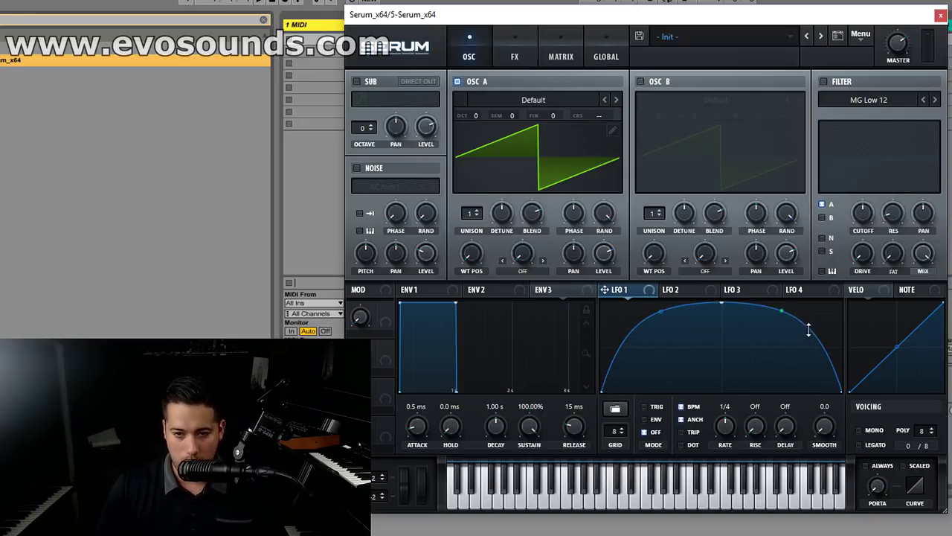
Load the Monster 9 [SL] wavetable from the Spectral category into oscillator A.
{"action": "left_click", "coordinate": [514, 100]}
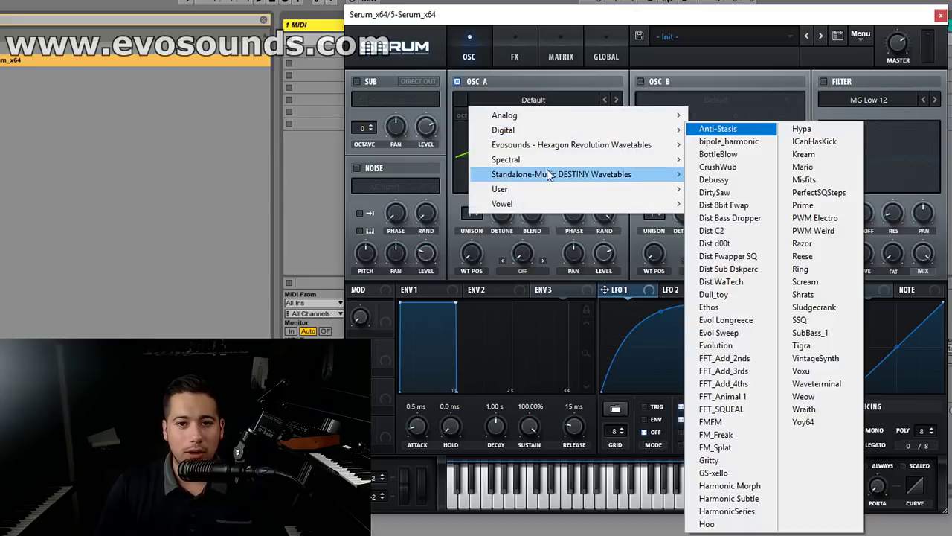
{"action": "mouse_move", "coordinate": [541, 160]}
{"action": "left_click", "coordinate": [735, 349]}
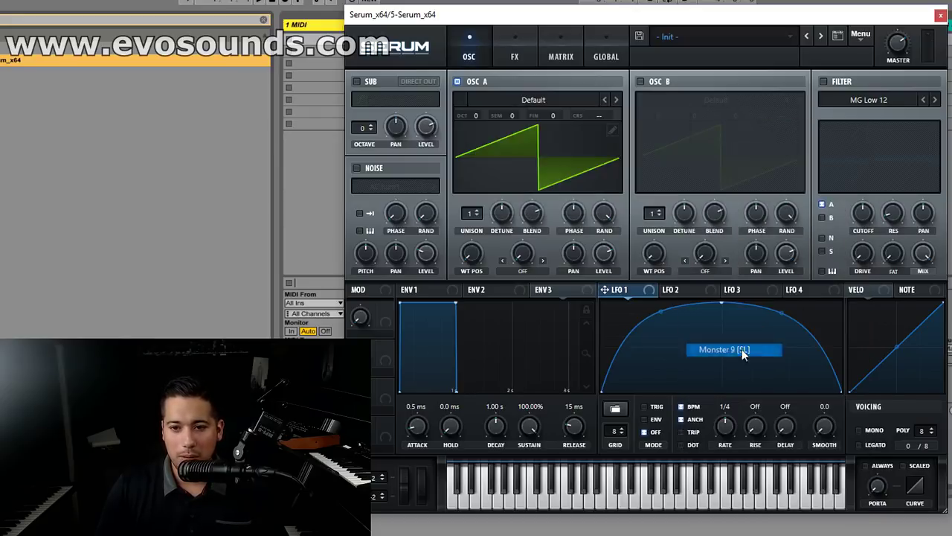
{"action": "left_click_drag", "start_coordinate": [482, 262], "coordinate": [620, 253]}
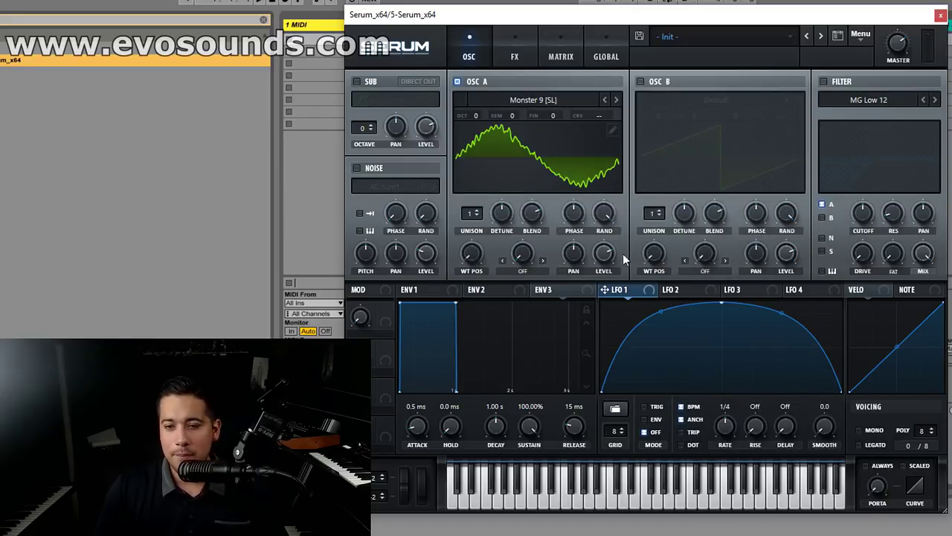
Assign LFO 1 to oscillator A's level and set it to ENV mode with a rate of 1/2.
{"action": "left_click_drag", "start_coordinate": [629, 287], "coordinate": [604, 254]}
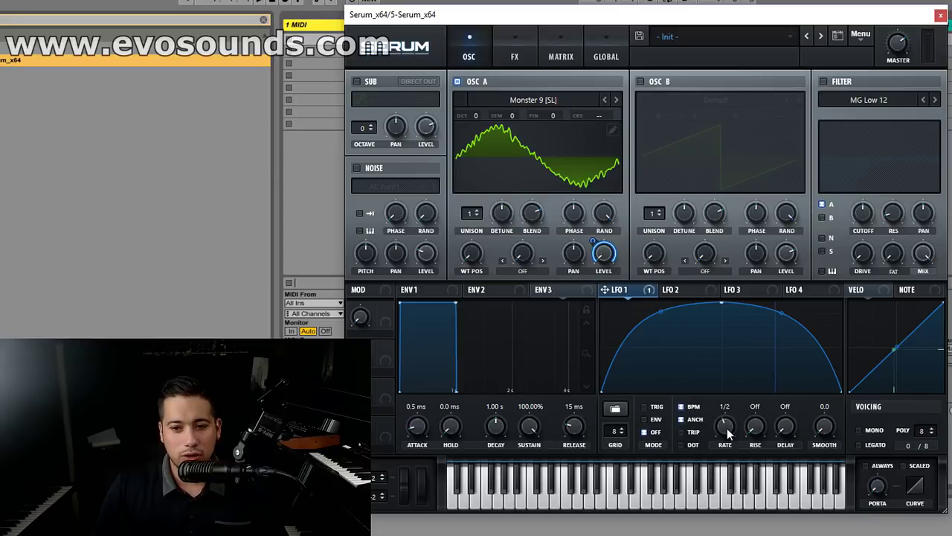
{"action": "left_click_drag", "start_coordinate": [728, 429], "coordinate": [733, 425]}
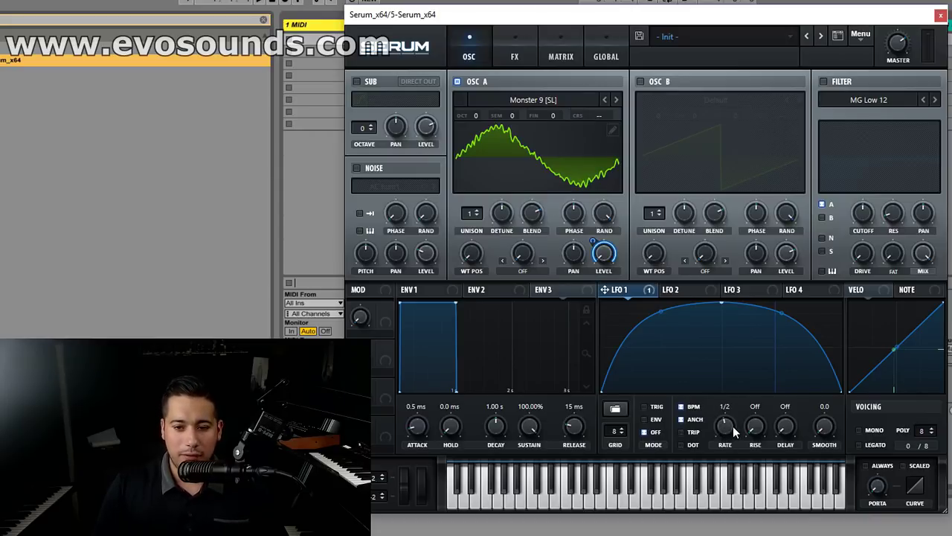
{"action": "left_click", "coordinate": [648, 406]}
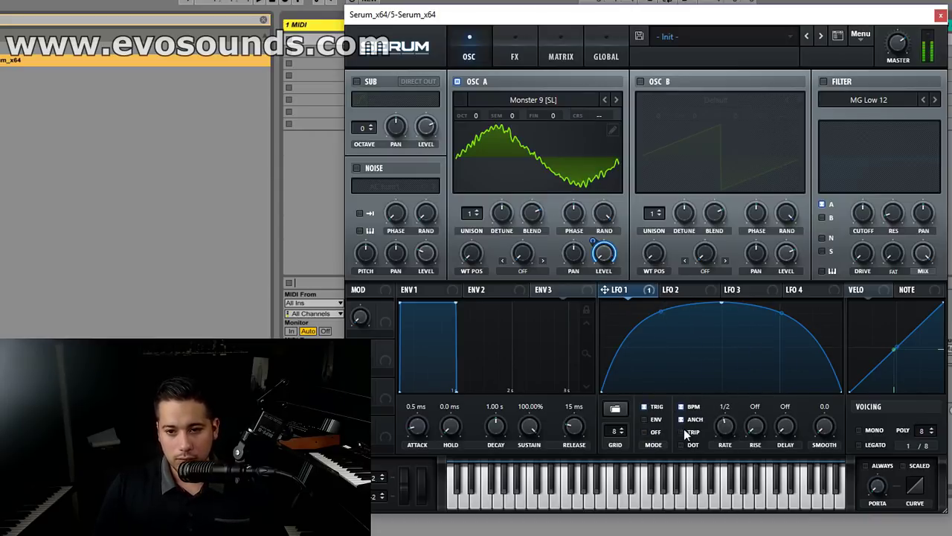
{"action": "mouse_move", "coordinate": [721, 424]}
{"action": "left_mouse_down"}
{"action": "mouse_move", "coordinate": [722, 436]}
{"action": "mouse_move", "coordinate": [733, 427]}
{"action": "left_mouse_up"}
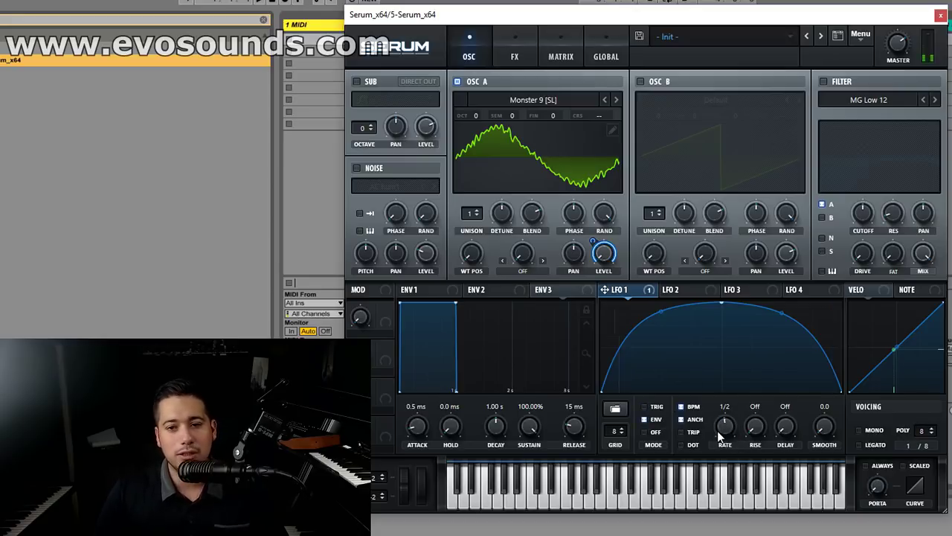
Raise oscillator A's wavetable position and switch on oscillator B.
{"action": "left_click_drag", "start_coordinate": [467, 257], "coordinate": [520, 195]}
{"action": "left_click", "coordinate": [641, 81]}
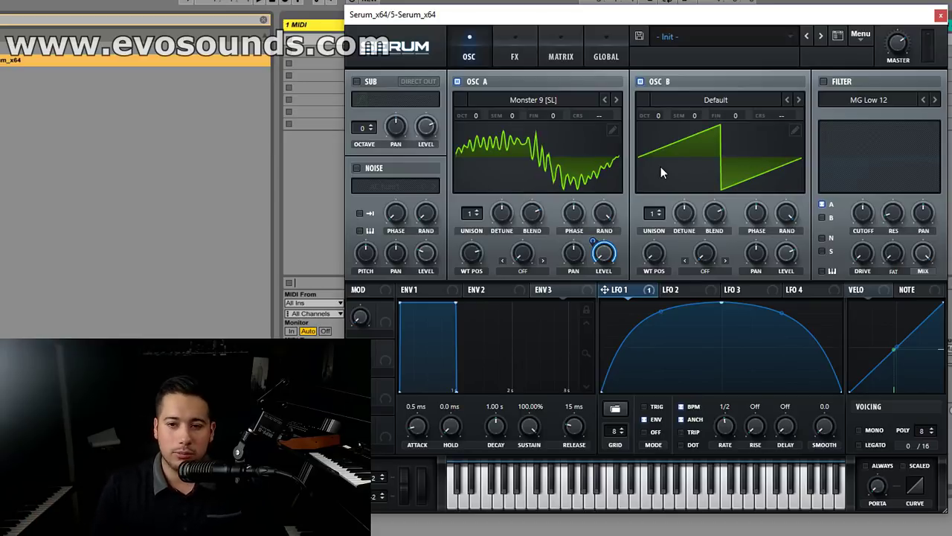
Turn down oscillator B's level and set oscillator A's warp to FM (from B), modulated by LFO 1.
{"action": "mouse_move", "coordinate": [784, 260]}
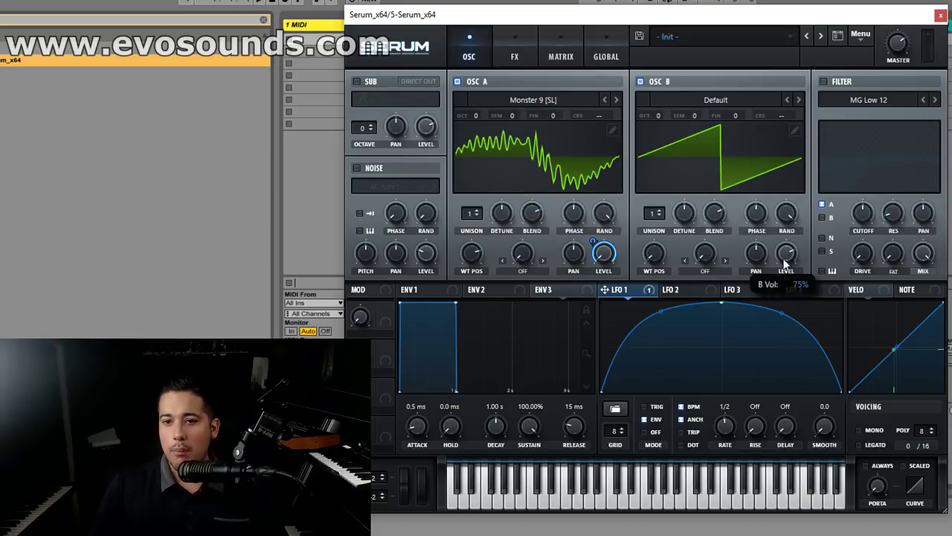
{"action": "left_click", "coordinate": [522, 274]}
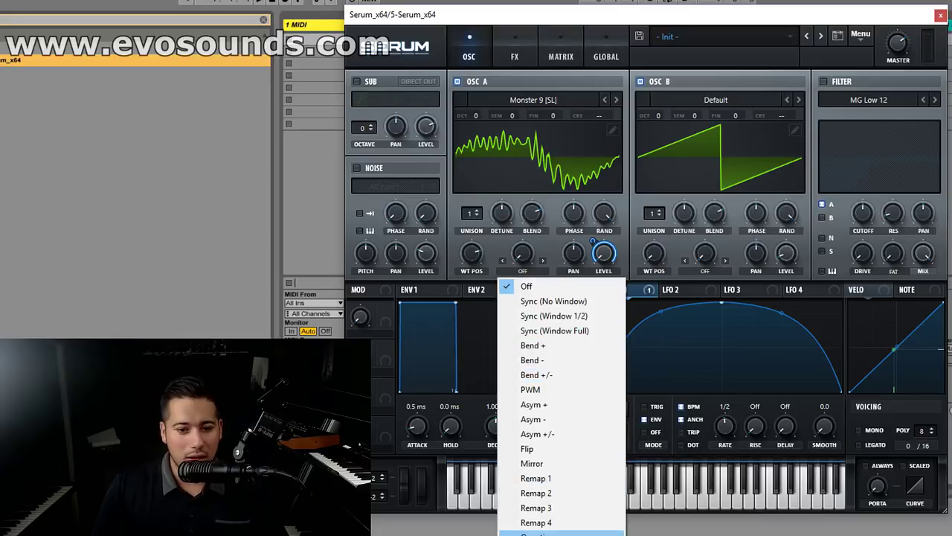
{"action": "left_click", "coordinate": [561, 532]}
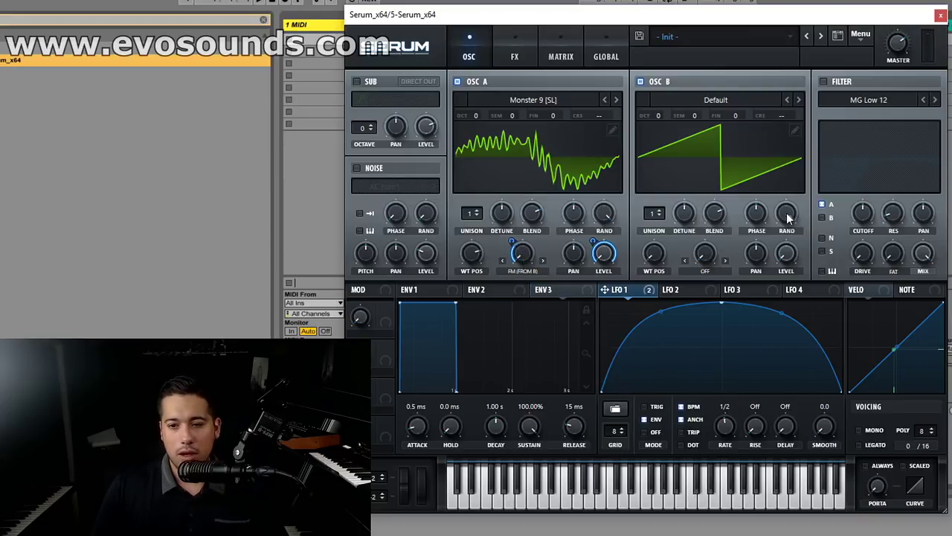
Shape LFO 2 into a straight rising ramp and assign it to oscillator A's coarse pitch.
{"action": "left_click", "coordinate": [675, 290]}
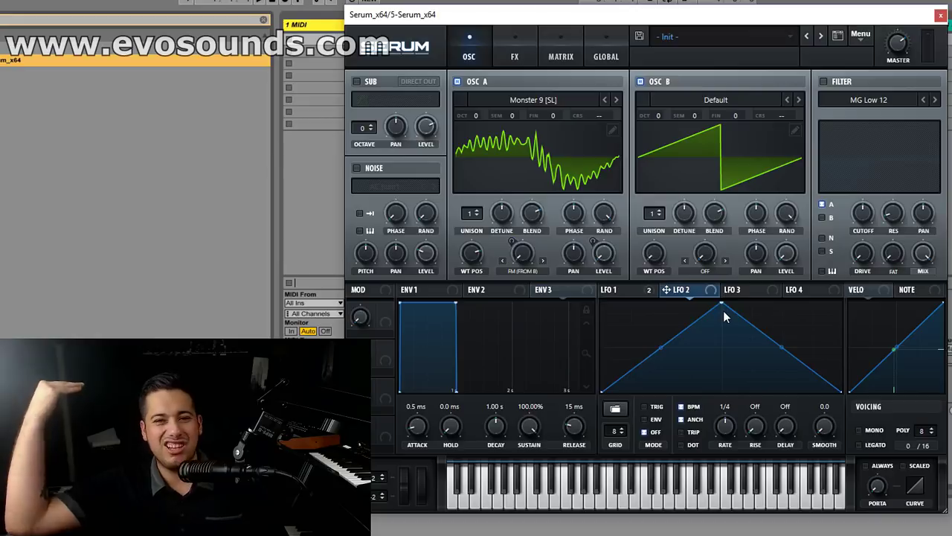
{"action": "left_click_drag", "start_coordinate": [723, 310], "coordinate": [906, 218]}
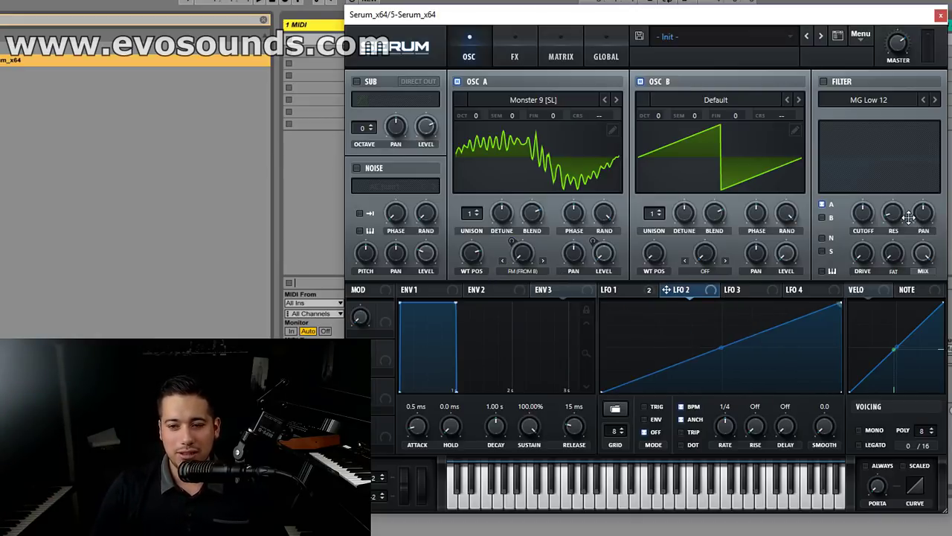
{"action": "left_click_drag", "start_coordinate": [600, 119], "coordinate": [598, 116]}
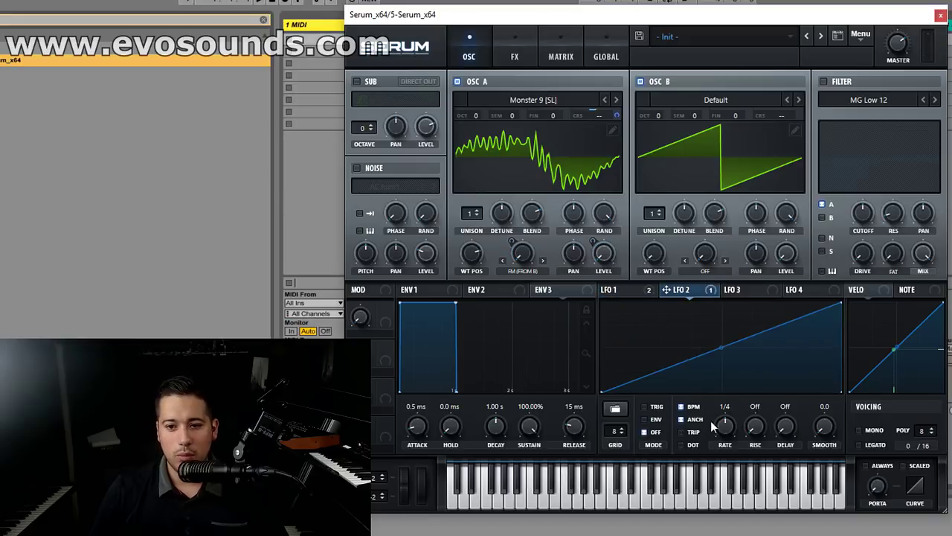
Set LFO 2 to ENV mode with a rate of 1/4.
{"action": "scroll", "coordinate": [715, 426], "scroll_direction": "up", "scroll_amount": 1}
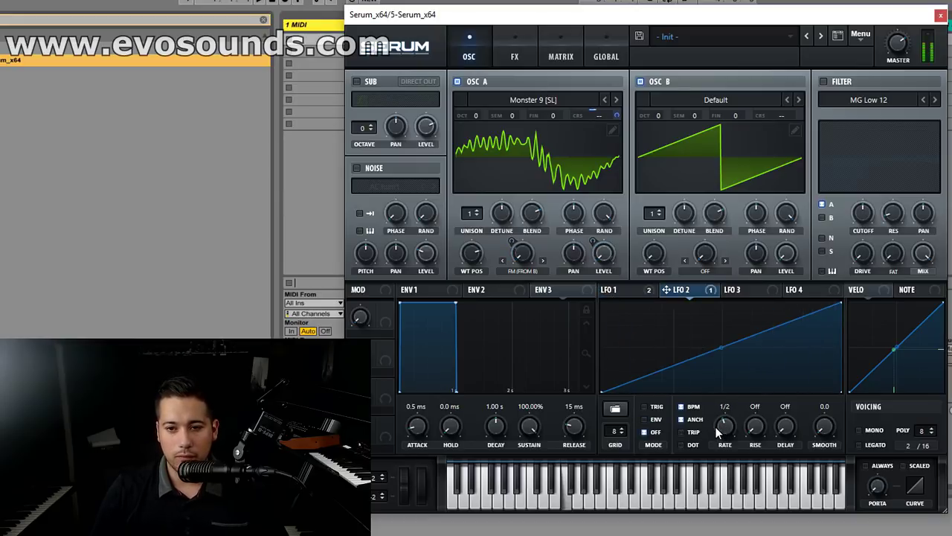
{"action": "left_click", "coordinate": [654, 421]}
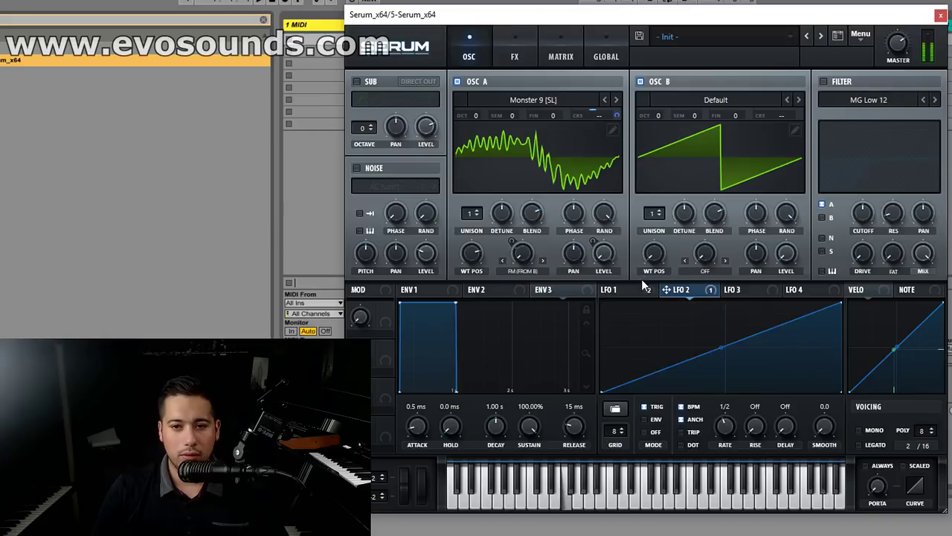
{"action": "left_click", "coordinate": [618, 289]}
{"action": "left_click", "coordinate": [675, 291]}
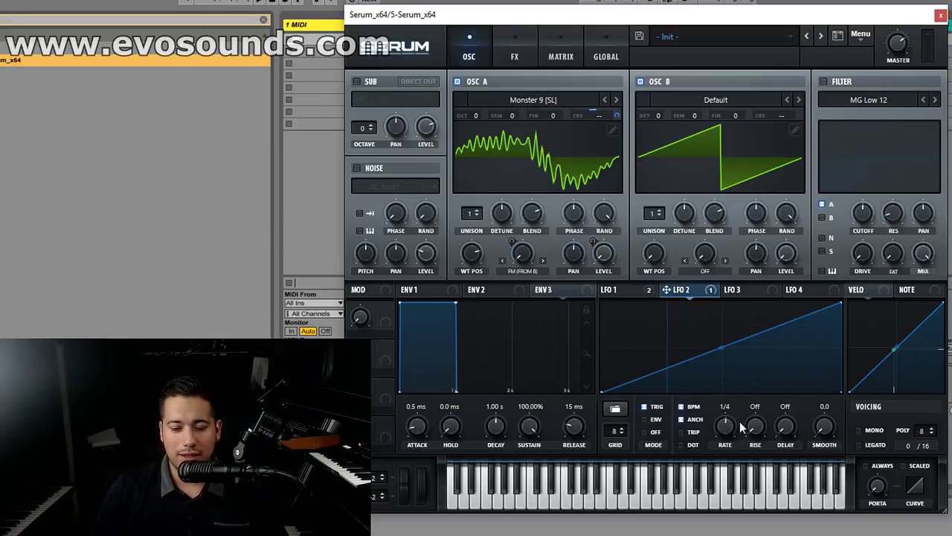
{"action": "left_click", "coordinate": [645, 420]}
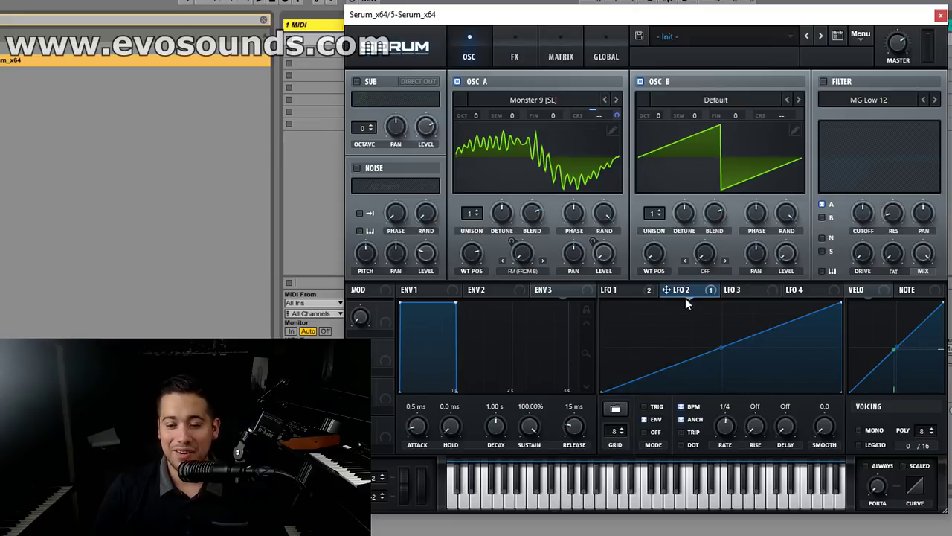
Assign LFO 2 to oscillator B's coarse pitch as well.
{"action": "left_click", "coordinate": [640, 290]}
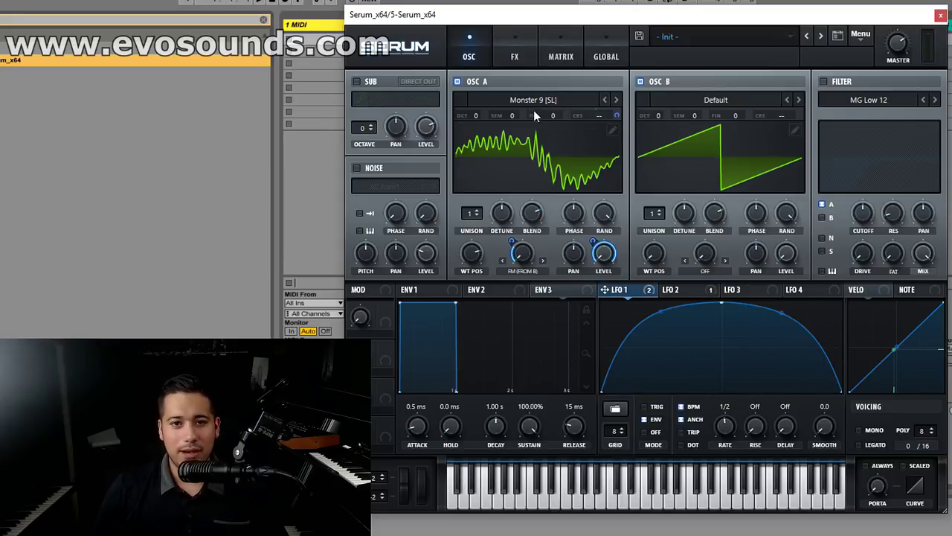
{"action": "left_click", "coordinate": [680, 290]}
{"action": "left_click_drag", "start_coordinate": [782, 107], "coordinate": [793, 116]}
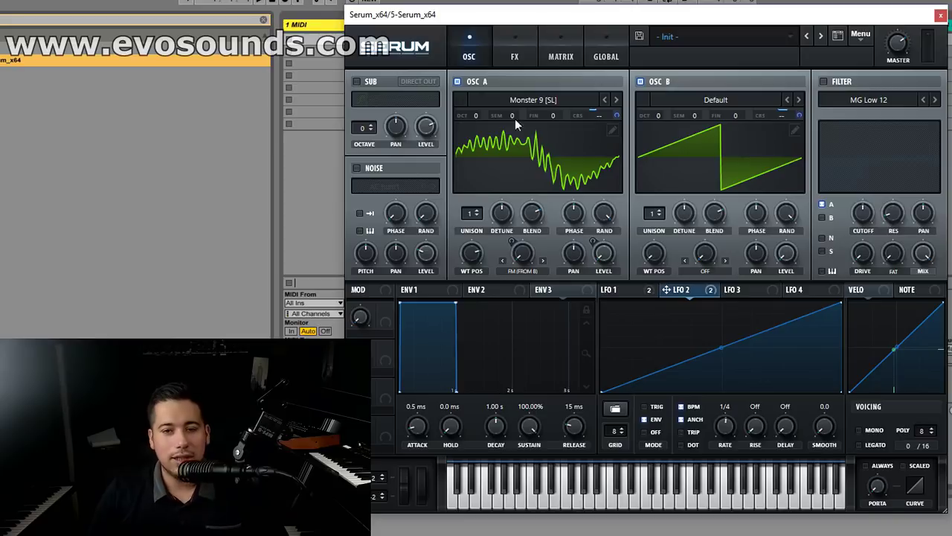
Split LFO 1 into two peaks by dropping its midpoint to zero and adding a full-height point in each half.
{"action": "left_click", "coordinate": [655, 290]}
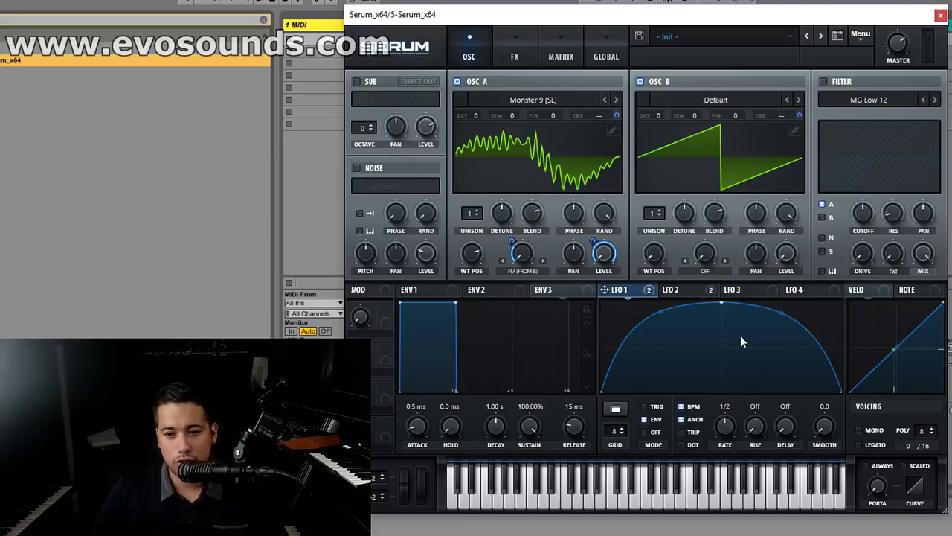
{"action": "left_click", "coordinate": [737, 290]}
{"action": "left_click", "coordinate": [640, 290]}
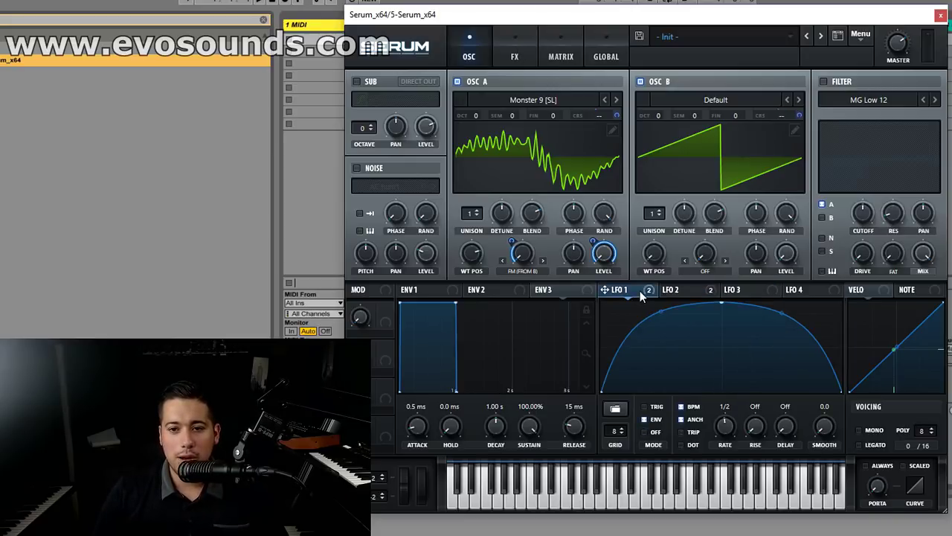
{"action": "left_click", "coordinate": [860, 34]}
{"action": "left_click", "coordinate": [749, 305]}
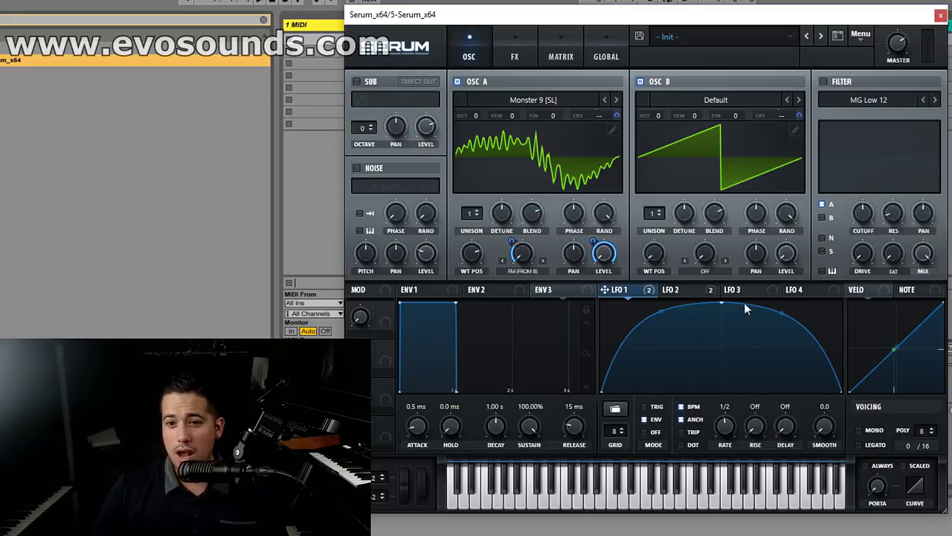
{"action": "left_click_drag", "start_coordinate": [721, 301], "coordinate": [722, 416]}
{"action": "double_click", "coordinate": [680, 308]}
{"action": "double_click", "coordinate": [760, 334]}
{"action": "left_click_drag", "start_coordinate": [760, 335], "coordinate": [774, 267]}
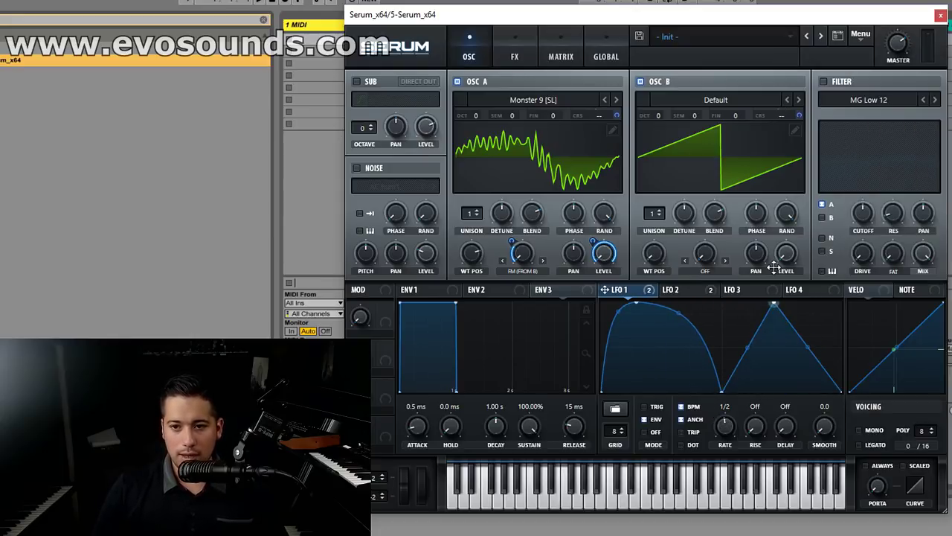
Reshape the second half of LFO 1 into two narrower rounded humps with a zero point between them.
{"action": "left_click", "coordinate": [744, 292]}
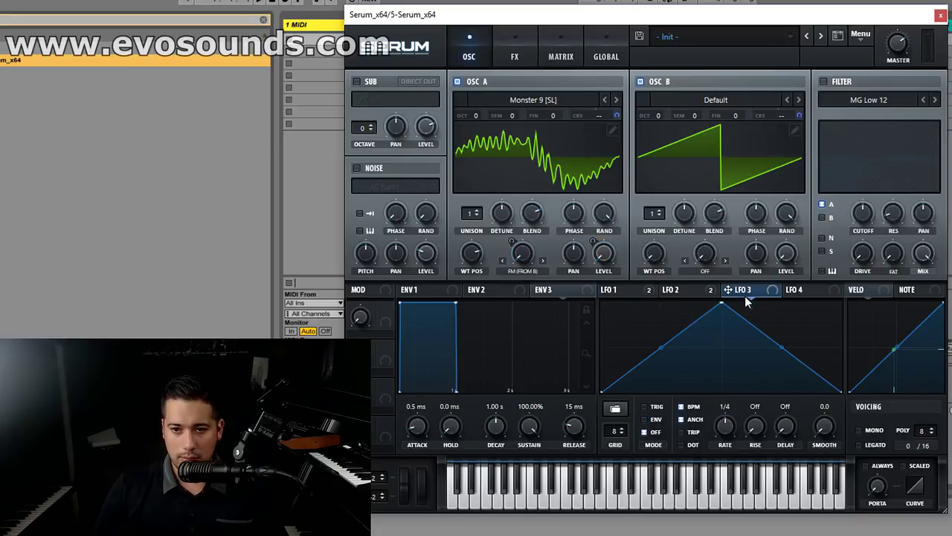
{"action": "left_click", "coordinate": [622, 290]}
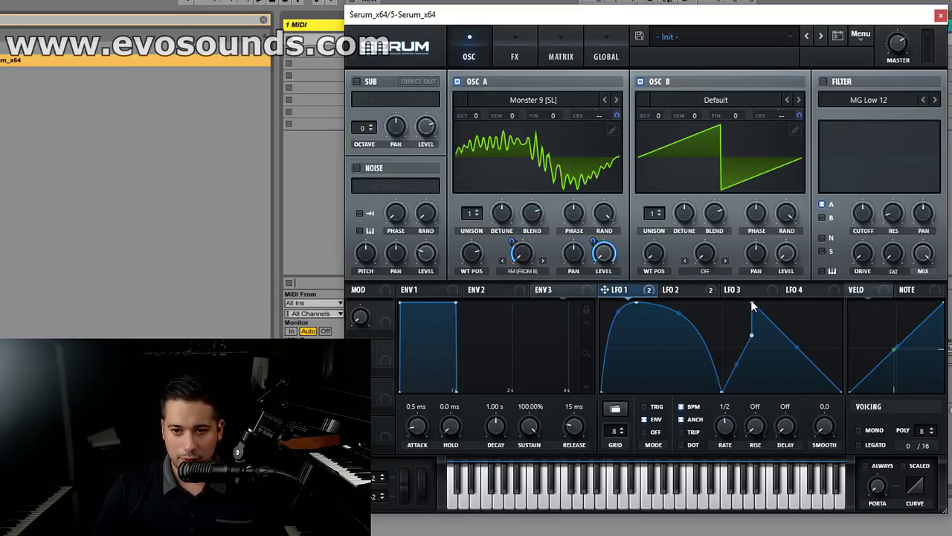
{"action": "mouse_move", "coordinate": [752, 305]}
{"action": "left_mouse_down"}
{"action": "mouse_move", "coordinate": [735, 298]}
{"action": "mouse_move", "coordinate": [744, 297]}
{"action": "left_mouse_up"}
{"action": "double_click", "coordinate": [767, 327]}
{"action": "left_click_drag", "start_coordinate": [767, 332], "coordinate": [812, 286]}
{"action": "double_click", "coordinate": [795, 388]}
{"action": "left_click_drag", "start_coordinate": [744, 304], "coordinate": [751, 301]}
{"action": "left_click_drag", "start_coordinate": [764, 344], "coordinate": [711, 322]}
{"action": "left_click_drag", "start_coordinate": [796, 346], "coordinate": [787, 328]}
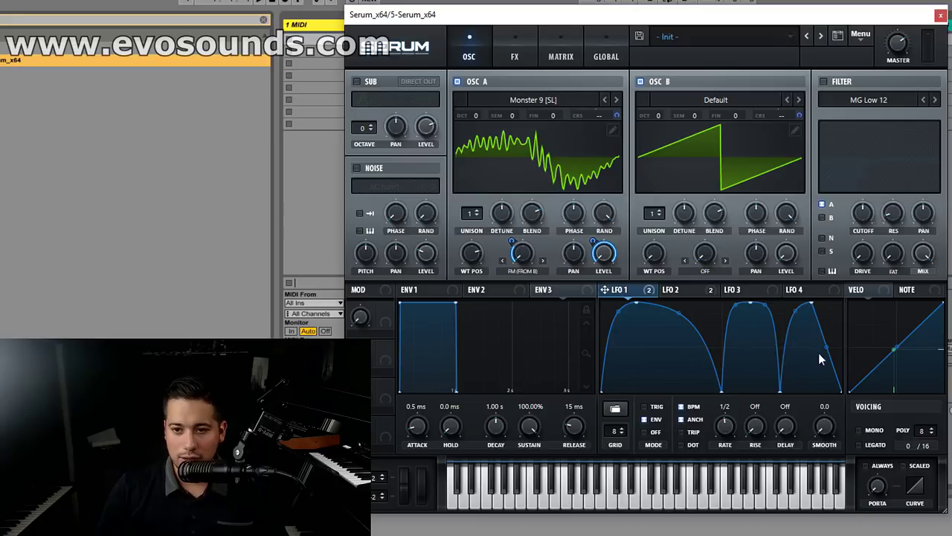
{"action": "left_click_drag", "start_coordinate": [831, 351], "coordinate": [840, 329]}
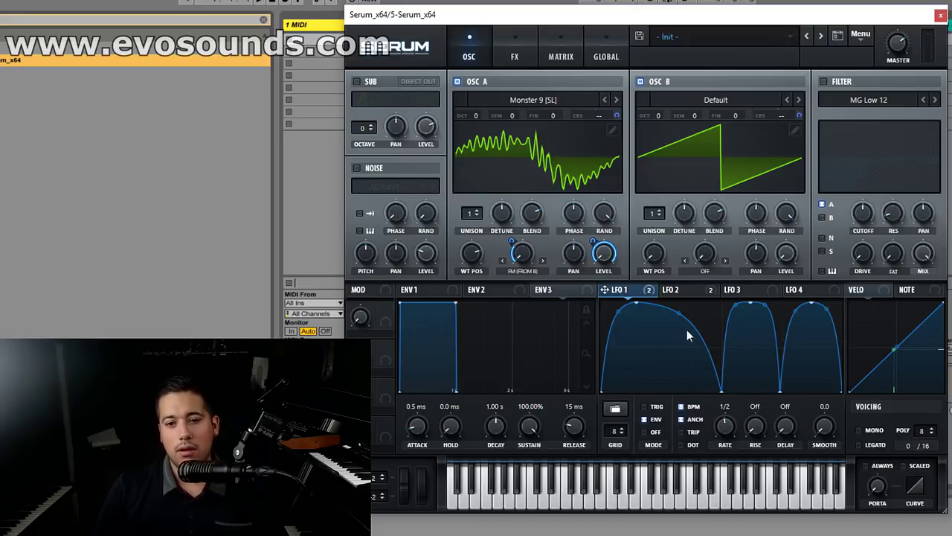
Move LFO 2's end peak back to the middle at a lower height and set its rate to 1/2.
{"action": "left_click", "coordinate": [675, 292]}
{"action": "left_click_drag", "start_coordinate": [840, 303], "coordinate": [714, 323]}
{"action": "left_click", "coordinate": [633, 290]}
{"action": "left_click", "coordinate": [700, 290]}
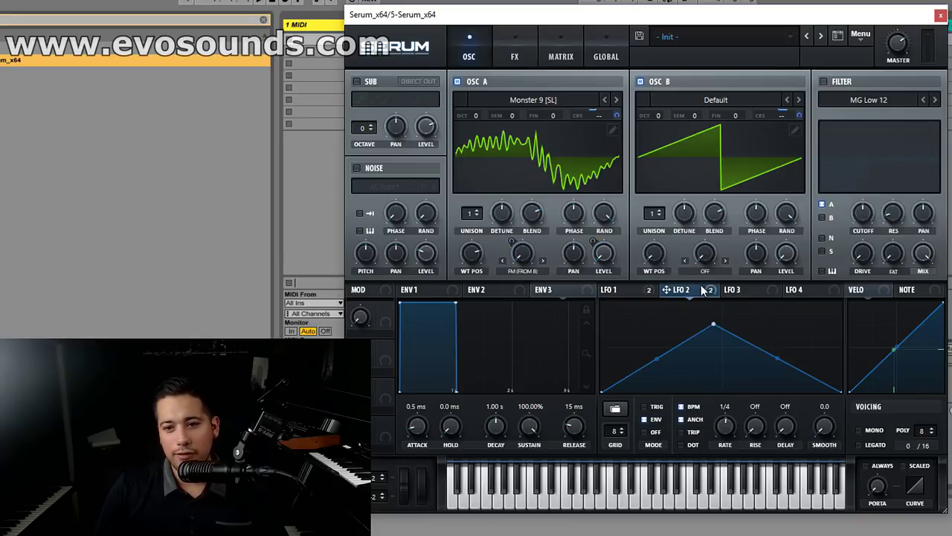
{"action": "left_click_drag", "start_coordinate": [723, 416], "coordinate": [722, 427]}
{"action": "left_click", "coordinate": [642, 289]}
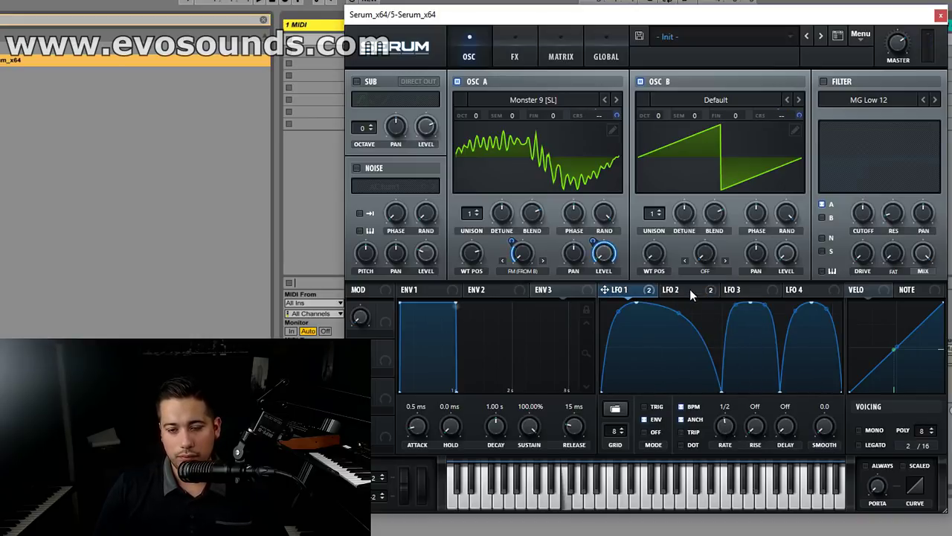
Redraw LFO 2 as a V shape, full height at both ends and zero in the middle.
{"action": "left_click", "coordinate": [679, 289]}
{"action": "left_click_drag", "start_coordinate": [725, 341], "coordinate": [591, 289]}
{"action": "double_click", "coordinate": [704, 351]}
{"action": "left_click_drag", "start_coordinate": [704, 351], "coordinate": [851, 282]}
{"action": "double_click", "coordinate": [754, 389]}
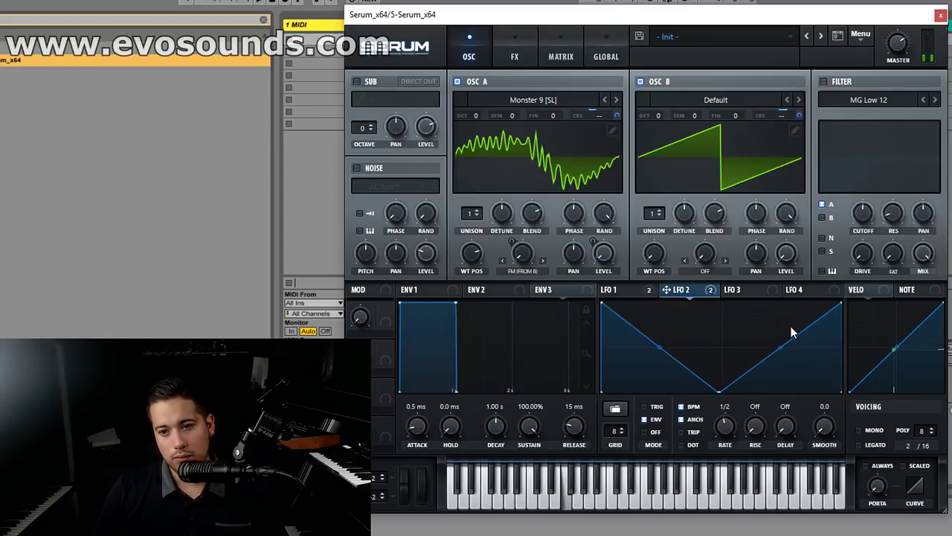
Set LFO 1 to TRIG mode with a rate of 1/8.
{"action": "left_click", "coordinate": [640, 290]}
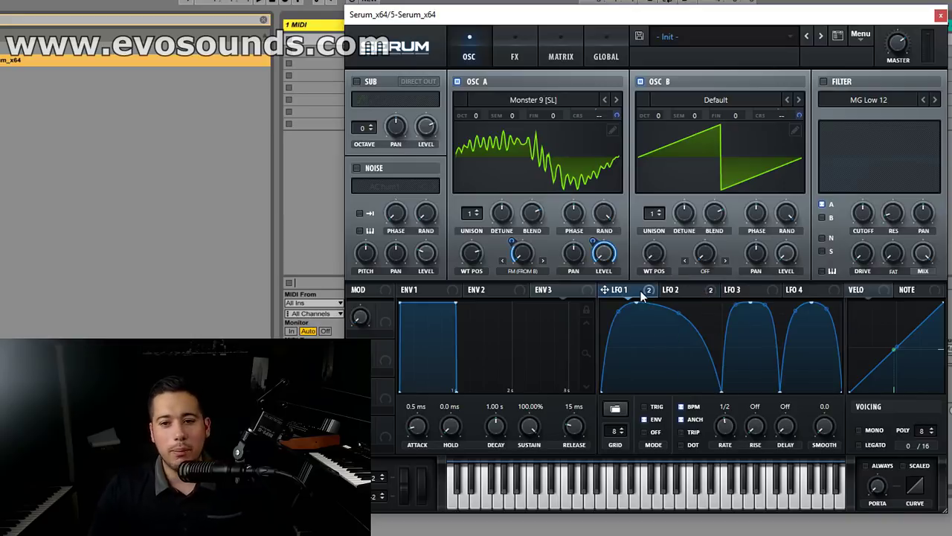
{"action": "left_click", "coordinate": [669, 290]}
{"action": "left_click", "coordinate": [644, 292]}
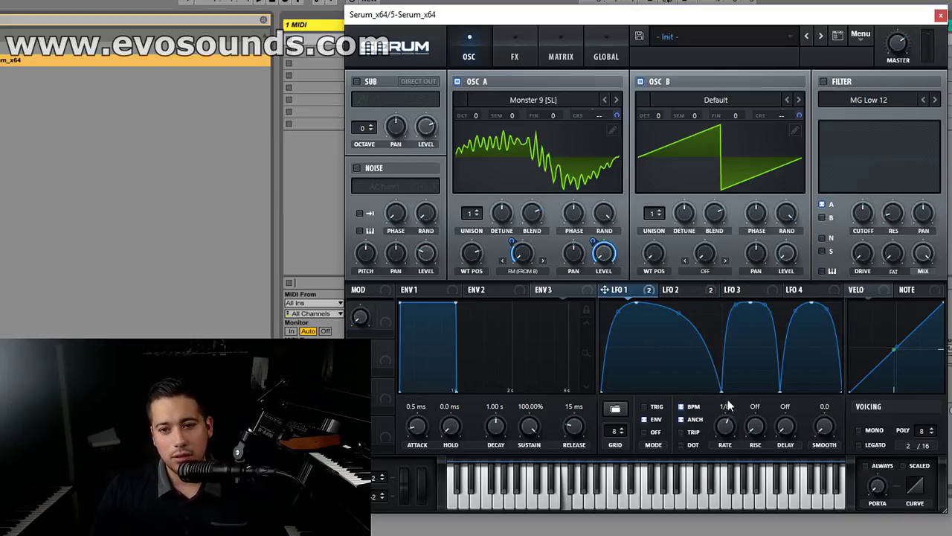
{"action": "left_click", "coordinate": [649, 409]}
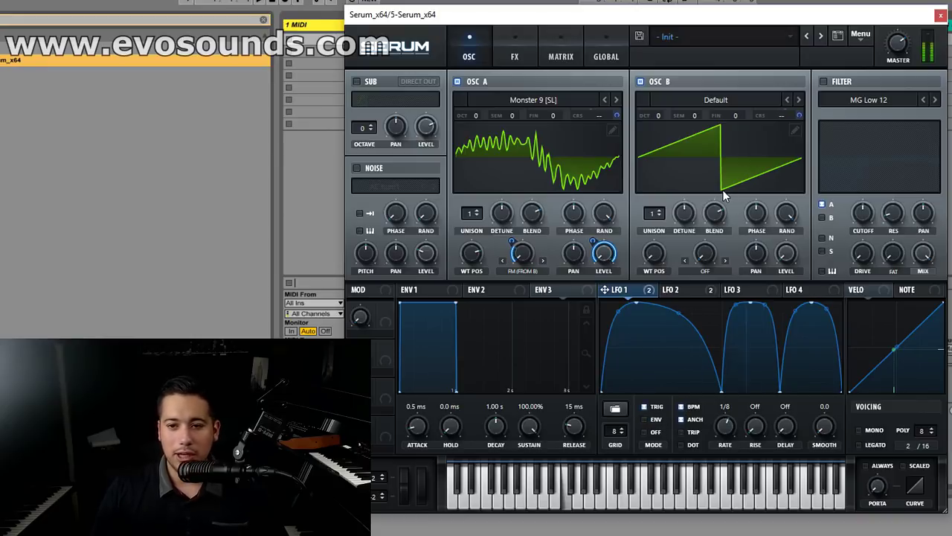
{"action": "left_click", "coordinate": [693, 290]}
{"action": "left_click", "coordinate": [621, 291]}
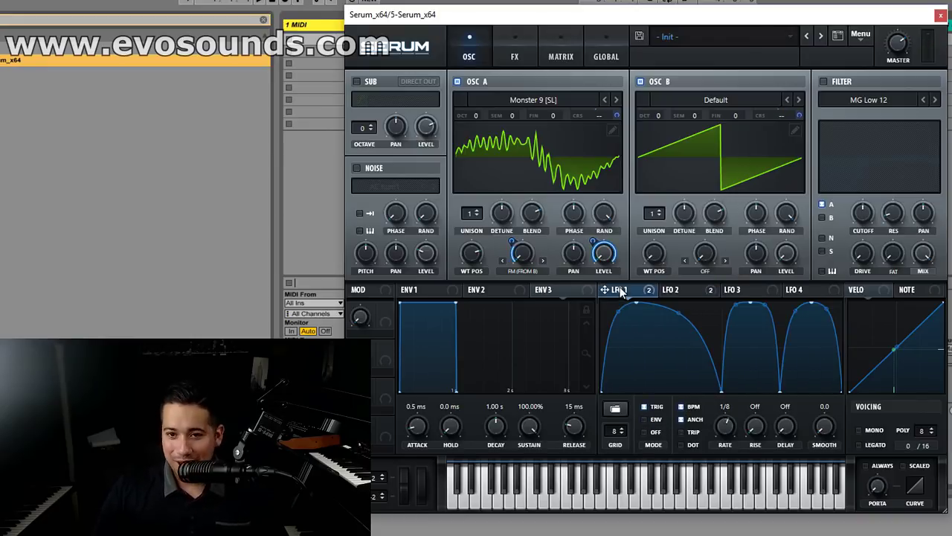
Initialize the preset again and switch on the MG Low 12 filter.
{"action": "left_click", "coordinate": [863, 36]}
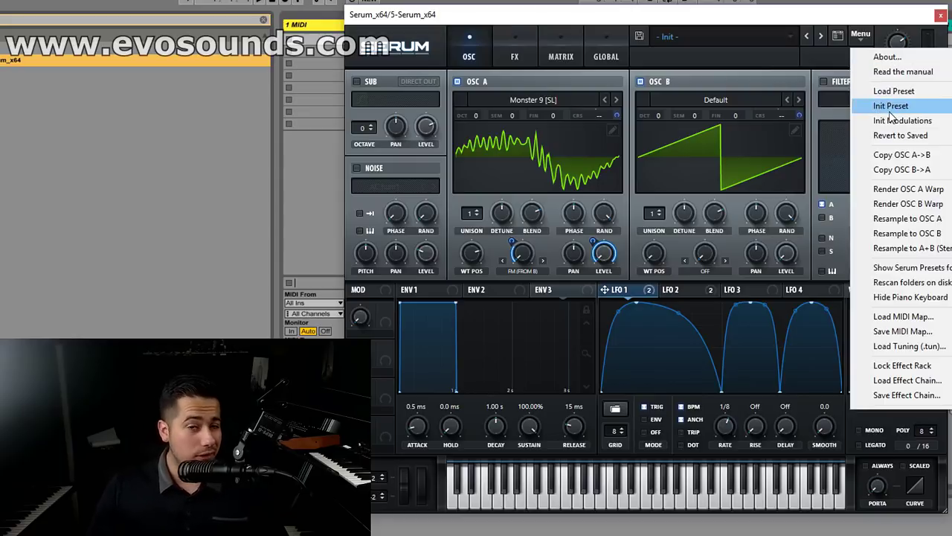
{"action": "left_click", "coordinate": [890, 108]}
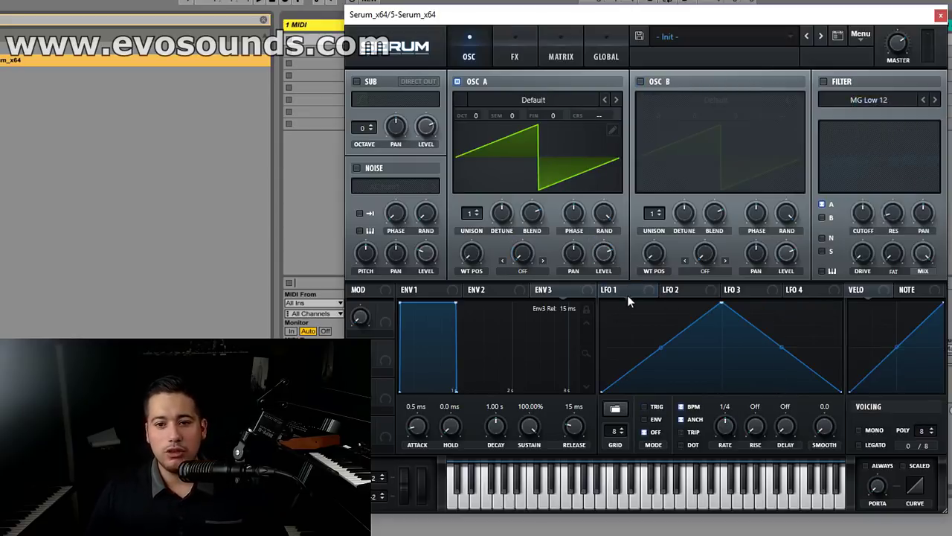
{"action": "left_click", "coordinate": [837, 85]}
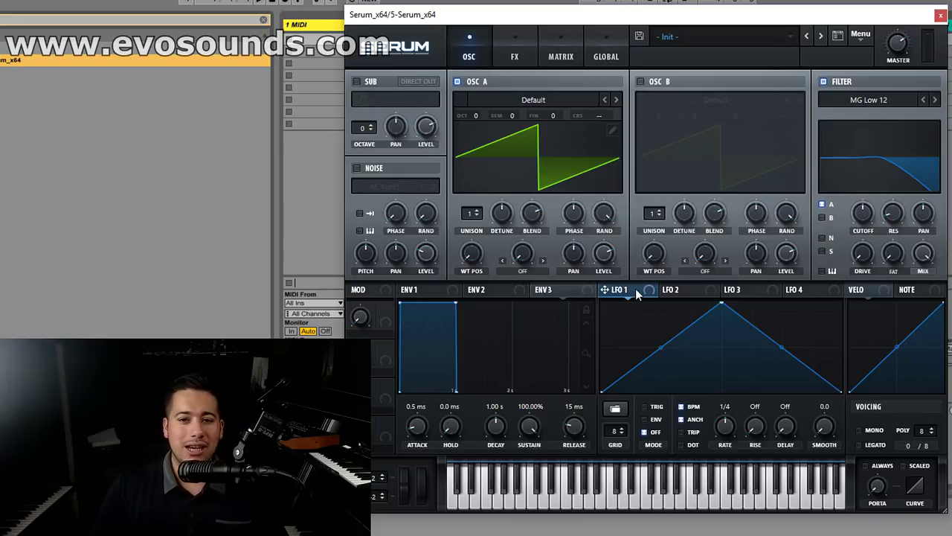
Assign LFO 1 to the filter cutoff as a square shape high in its second half, at a rate of 1/16.
{"action": "double_click", "coordinate": [722, 303]}
{"action": "mouse_move", "coordinate": [760, 369]}
{"action": "left_mouse_down"}
{"action": "mouse_move", "coordinate": [744, 270]}
{"action": "mouse_move", "coordinate": [820, 267]}
{"action": "left_mouse_up"}
{"action": "left_click_drag", "start_coordinate": [868, 216], "coordinate": [811, 312]}
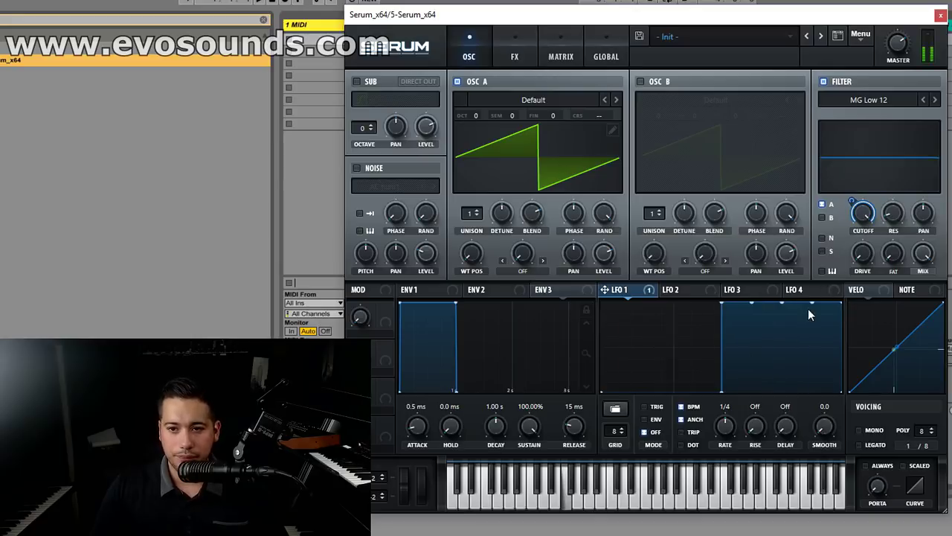
{"action": "left_click_drag", "start_coordinate": [731, 436], "coordinate": [756, 421]}
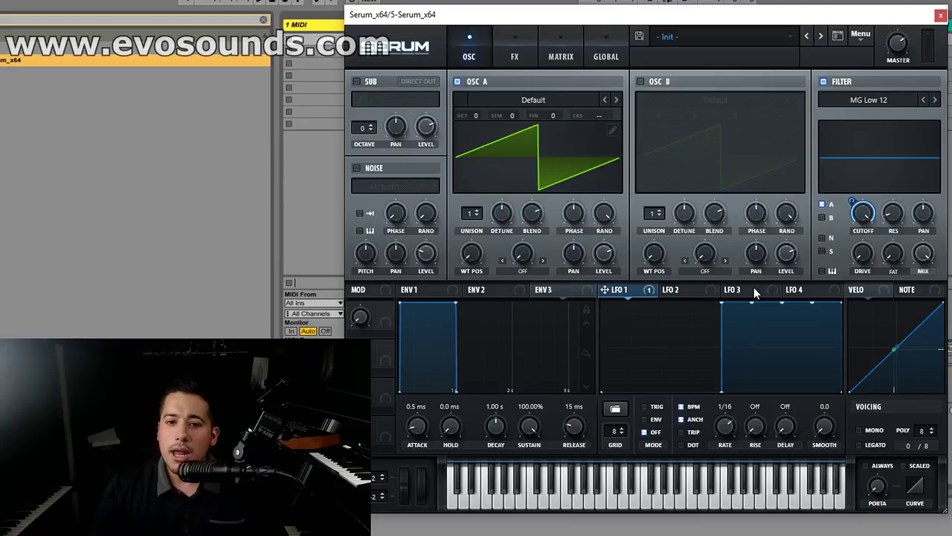
Assign ENV 2 to the filter cutoff with a 2.09 s attack, 1.29 s decay and 0% sustain, and lower the base cutoff.
{"action": "left_click", "coordinate": [513, 295]}
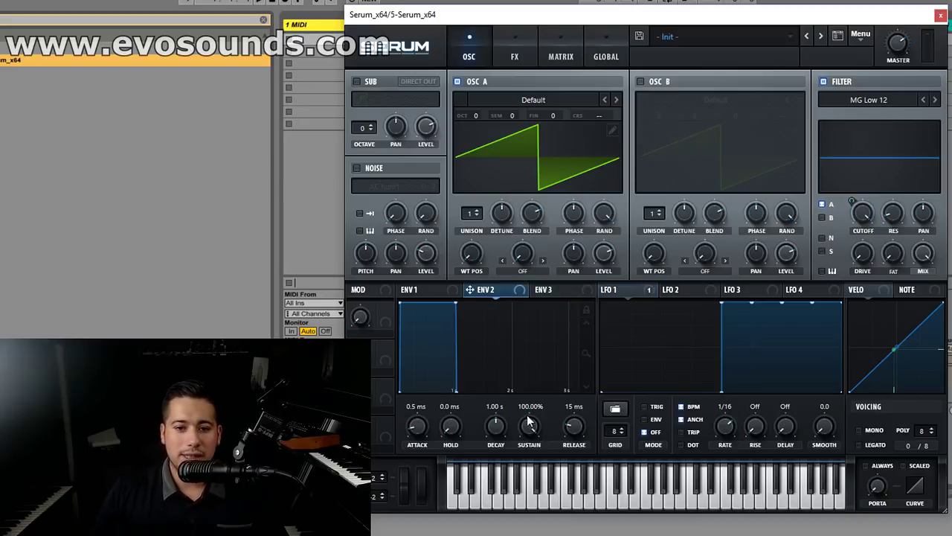
{"action": "left_click_drag", "start_coordinate": [492, 295], "coordinate": [863, 216]}
{"action": "left_click_drag", "start_coordinate": [496, 436], "coordinate": [499, 433]}
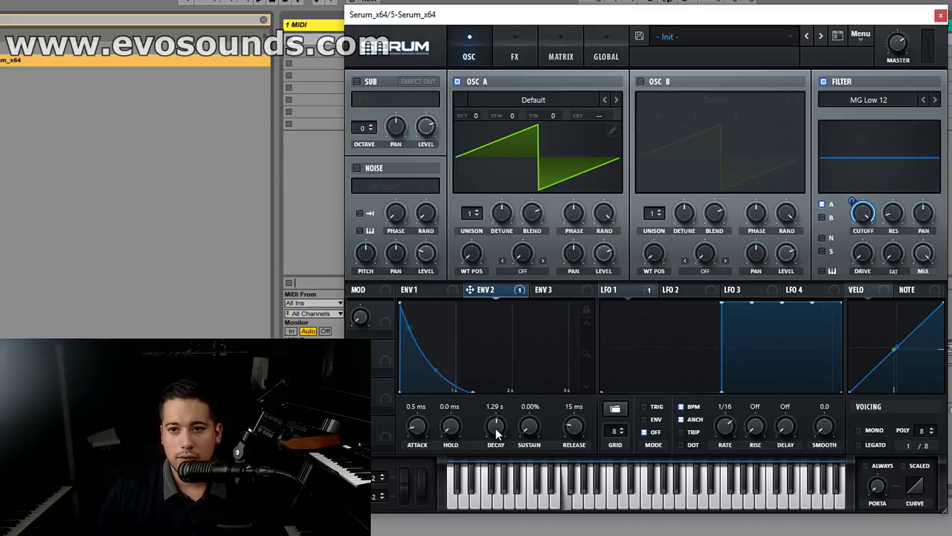
{"action": "right_click", "coordinate": [858, 213]}
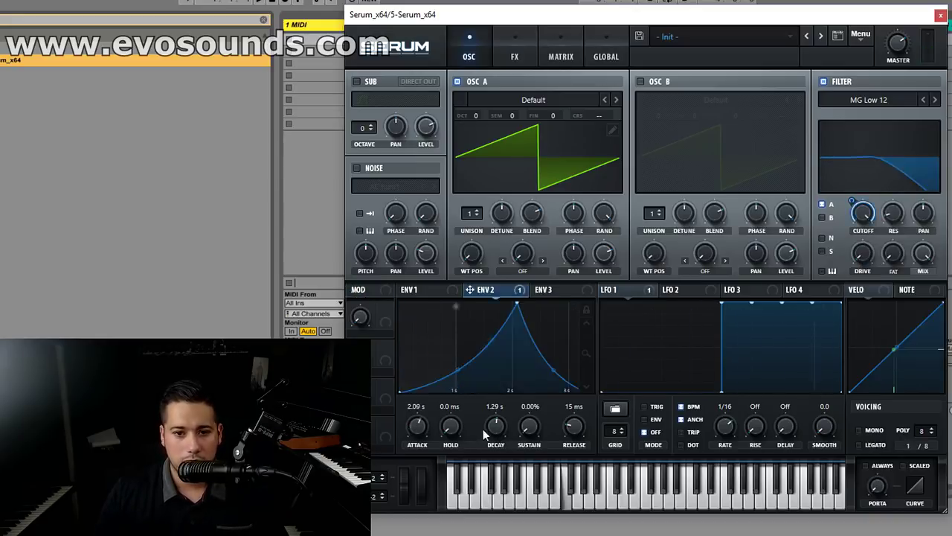
Set ENV 2 to a 731 ms attack, 0 ms decay and 100% sustain, and LFO 1's rate to 1/32.
{"action": "left_click_drag", "start_coordinate": [491, 428], "coordinate": [491, 483]}
{"action": "left_click_drag", "start_coordinate": [529, 425], "coordinate": [659, 182]}
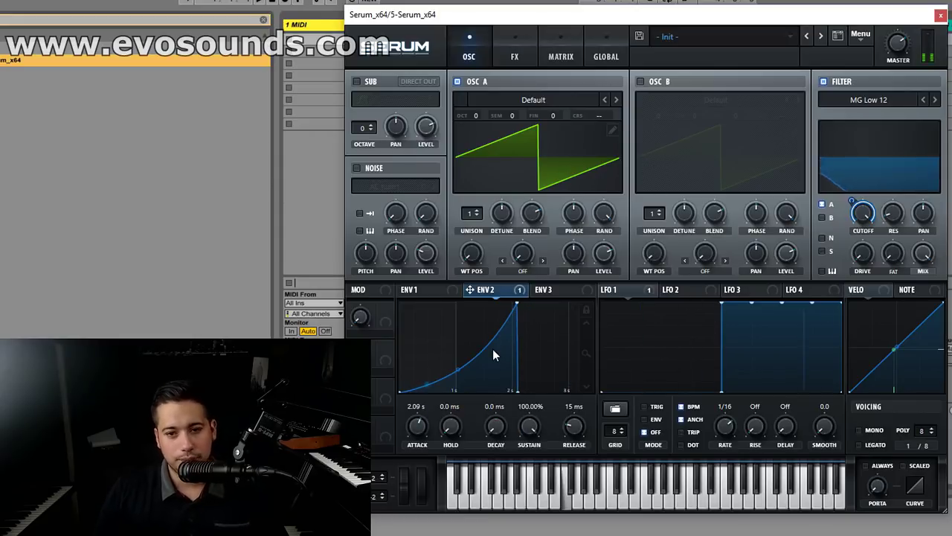
{"action": "mouse_move", "coordinate": [419, 431]}
{"action": "left_mouse_down"}
{"action": "mouse_move", "coordinate": [413, 444]}
{"action": "mouse_move", "coordinate": [416, 423]}
{"action": "mouse_move", "coordinate": [423, 436]}
{"action": "left_mouse_up"}
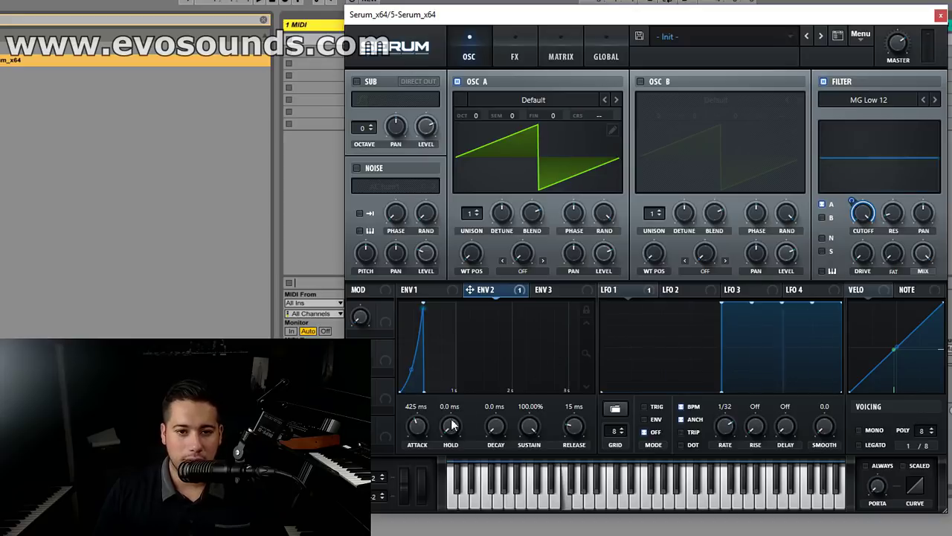
{"action": "mouse_move", "coordinate": [427, 432]}
{"action": "left_click_drag", "start_coordinate": [426, 432], "coordinate": [431, 428]}
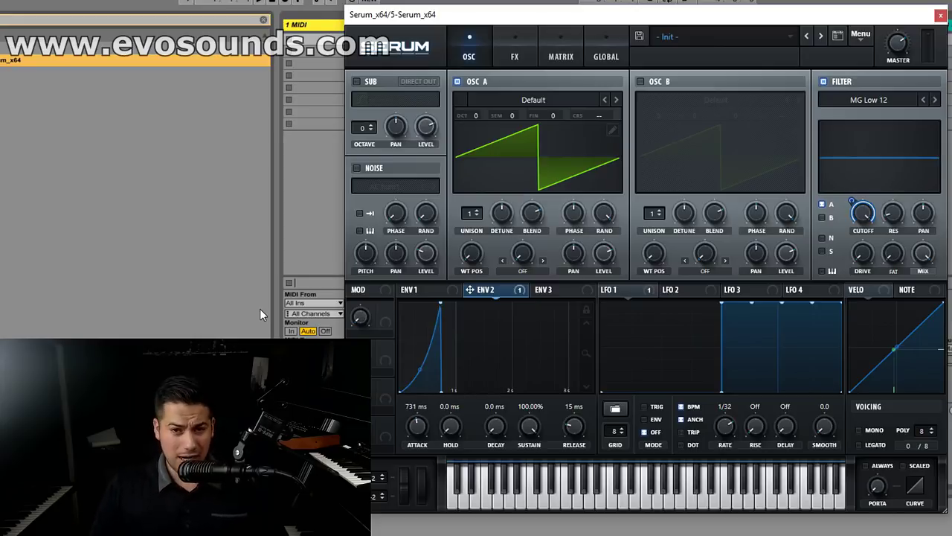
Load the spectral wavetable Monster 2 [SL] into OSC A and raise its wavetable position.
{"action": "left_click", "coordinate": [560, 101]}
{"action": "mouse_move", "coordinate": [513, 157]}
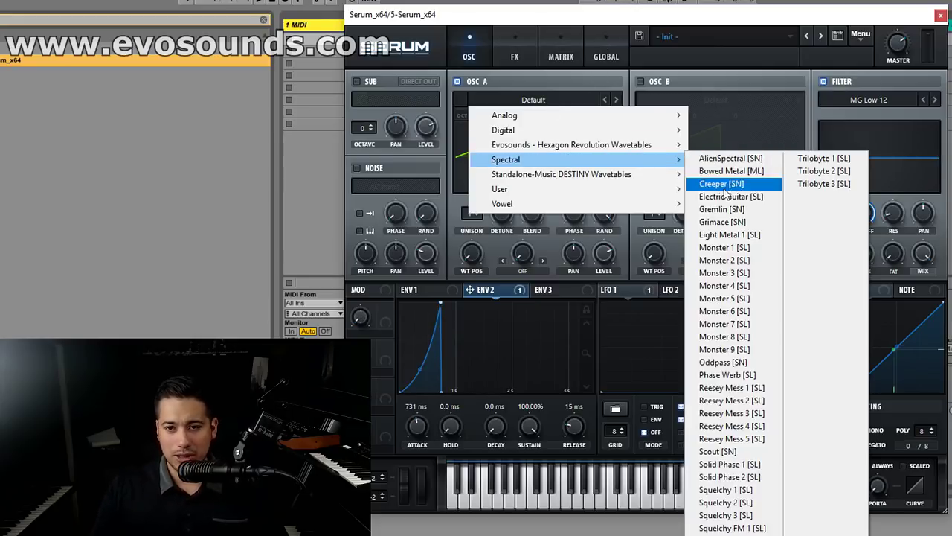
{"action": "left_click", "coordinate": [800, 273]}
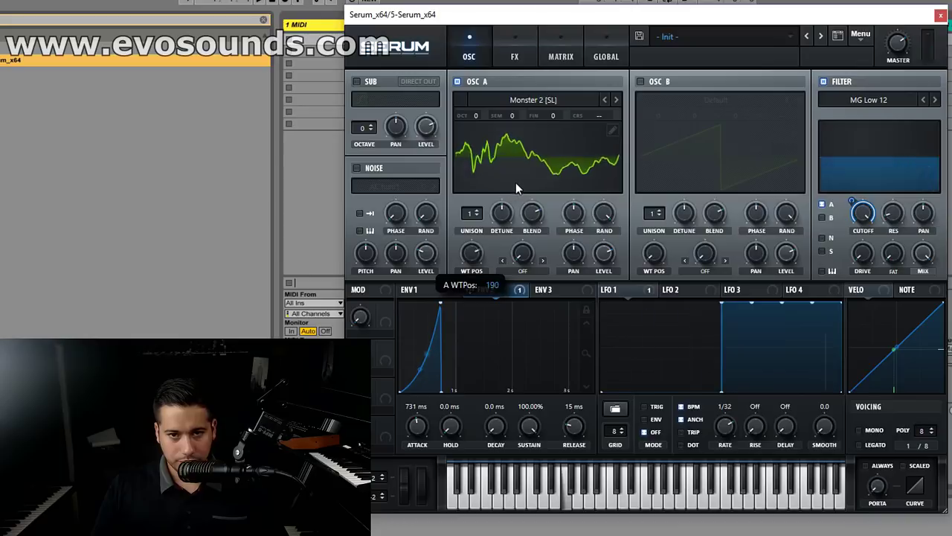
Set OSC A's warp mode to FM (From B) and switch on OSC B.
{"action": "left_click", "coordinate": [523, 270]}
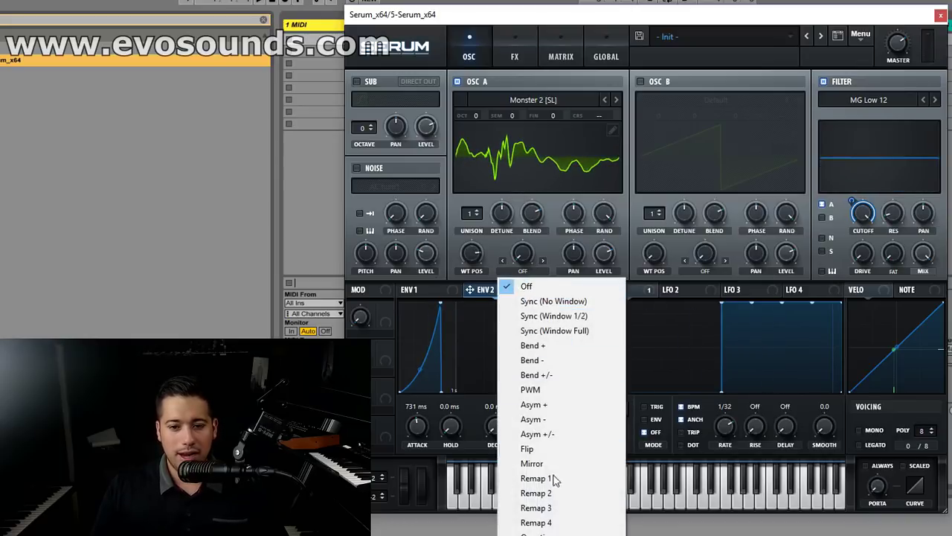
{"action": "left_click", "coordinate": [556, 530]}
{"action": "left_click", "coordinate": [654, 82]}
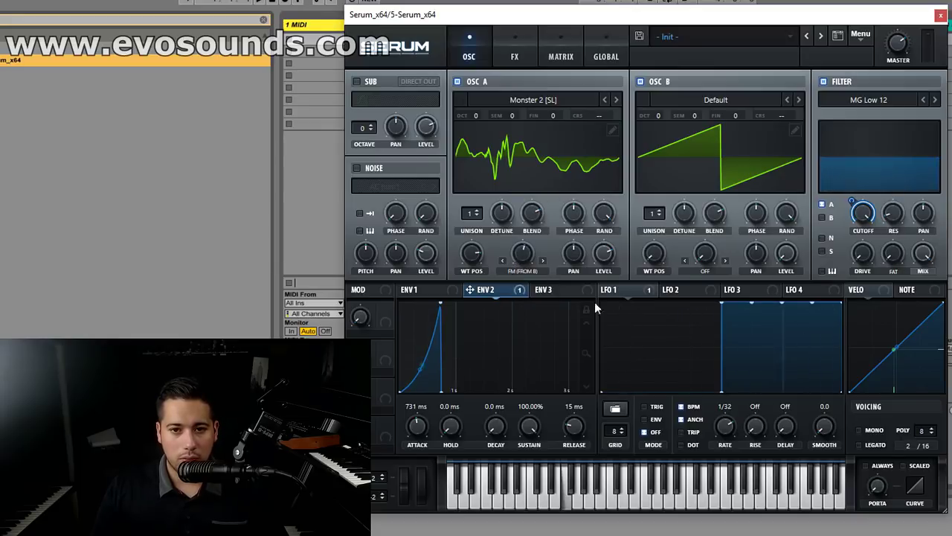
Switch on only the Flanger effect, raise its feedback, reduce its depth and readjust its rate.
{"action": "left_click", "coordinate": [677, 289]}
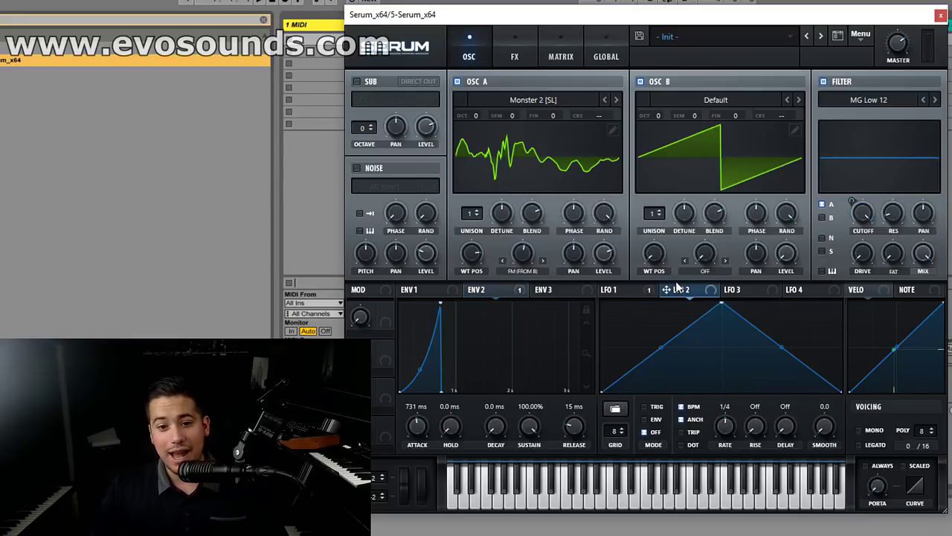
{"action": "left_click", "coordinate": [734, 290]}
{"action": "left_click", "coordinate": [514, 52]}
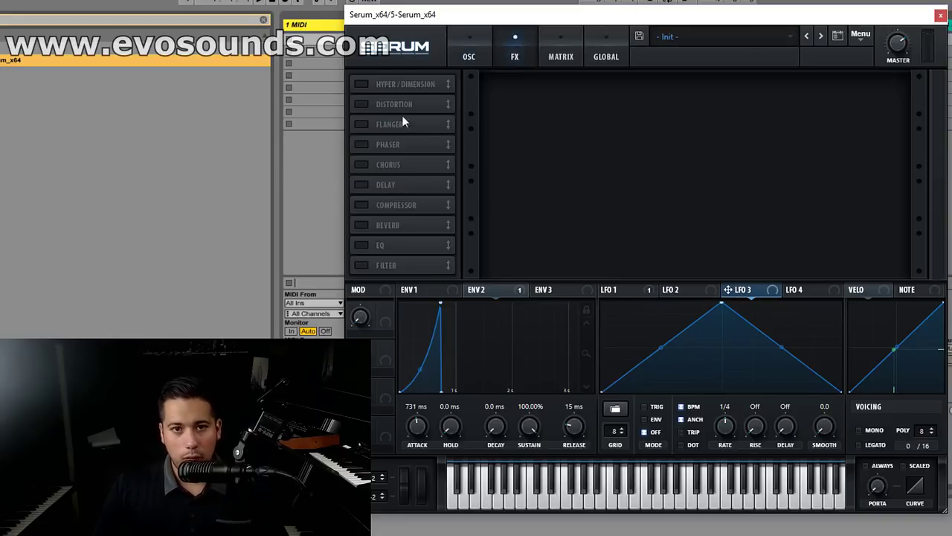
{"action": "left_click", "coordinate": [361, 164]}
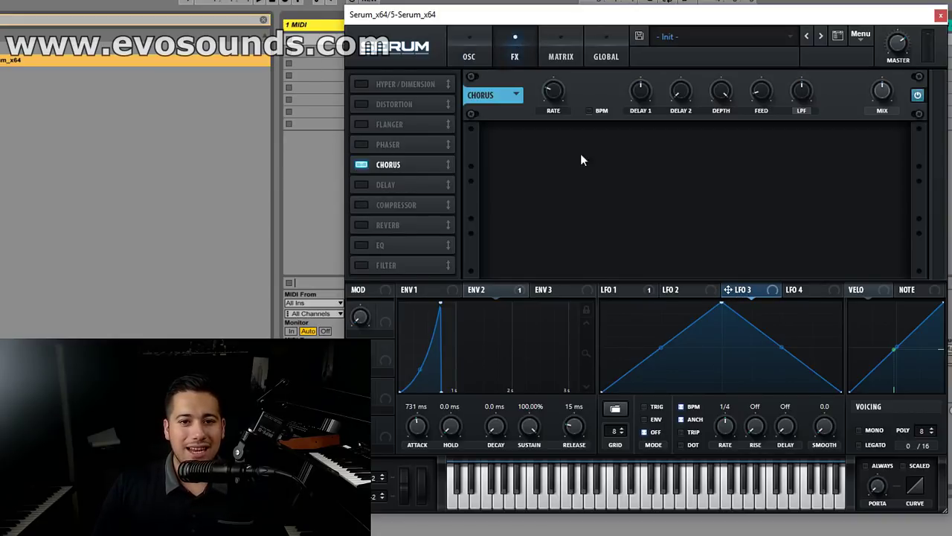
{"action": "left_click", "coordinate": [361, 164]}
{"action": "left_click", "coordinate": [361, 125]}
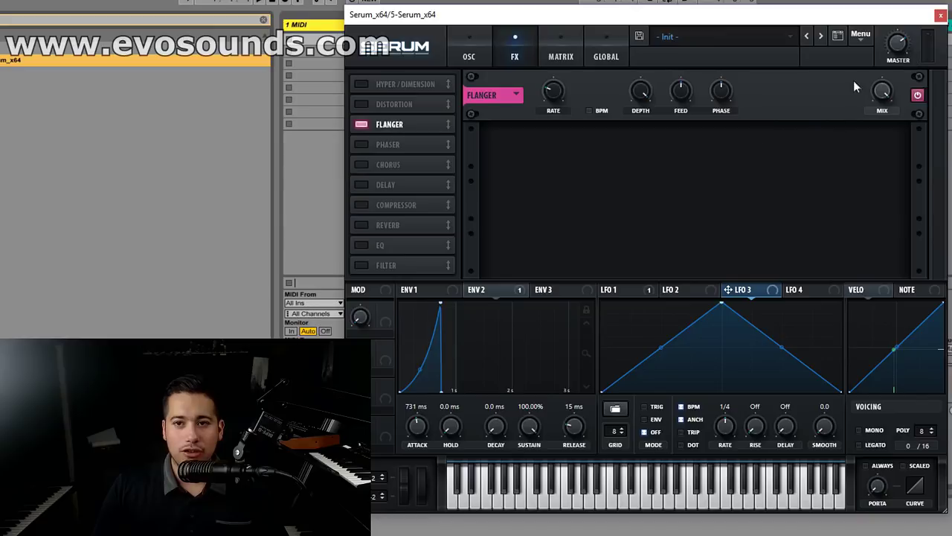
{"action": "left_click_drag", "start_coordinate": [683, 92], "coordinate": [701, 73]}
{"action": "left_click_drag", "start_coordinate": [641, 92], "coordinate": [606, 166]}
{"action": "left_click_drag", "start_coordinate": [553, 91], "coordinate": [499, 151]}
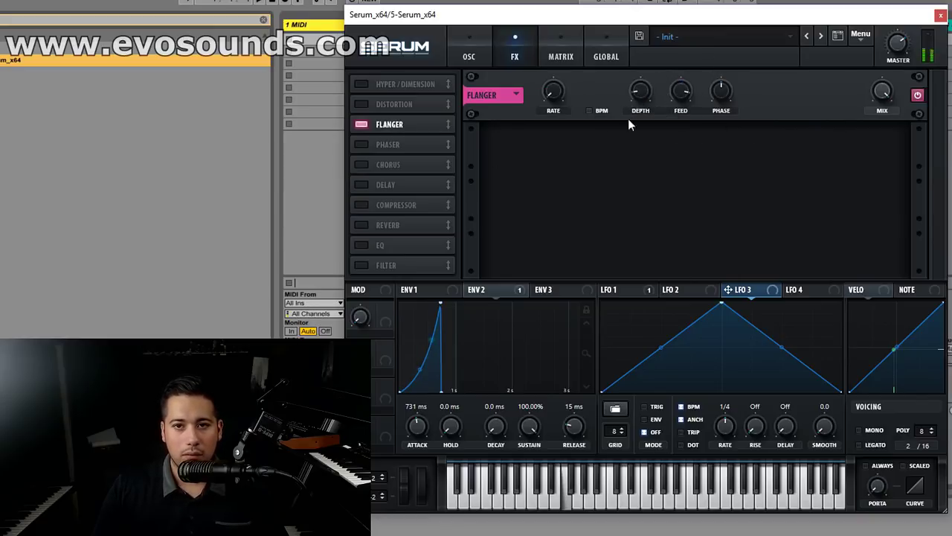
{"action": "left_click_drag", "start_coordinate": [553, 90], "coordinate": [564, 39]}
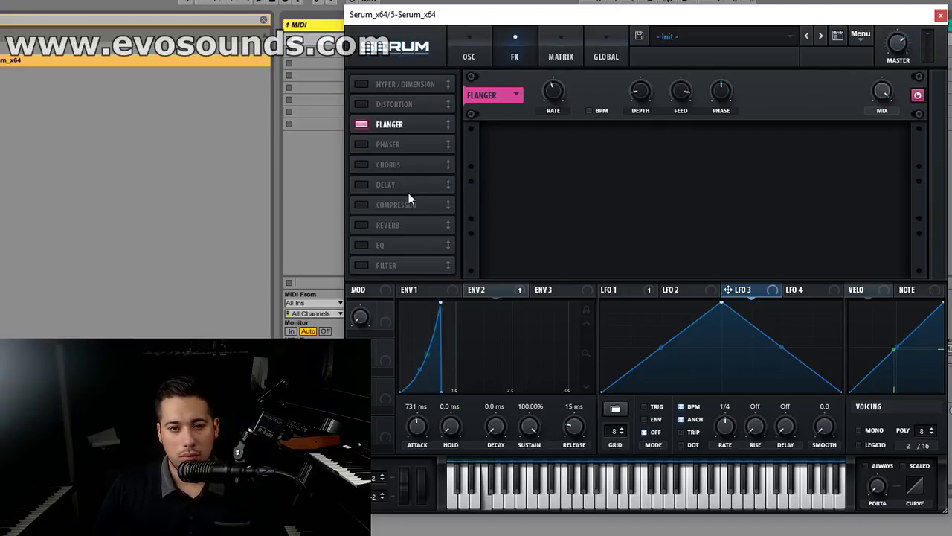
Add the Compressor effect in multiband mode and a Filter effect of the Misc type Combs.
{"action": "left_click", "coordinate": [361, 205]}
{"action": "left_click", "coordinate": [763, 167]}
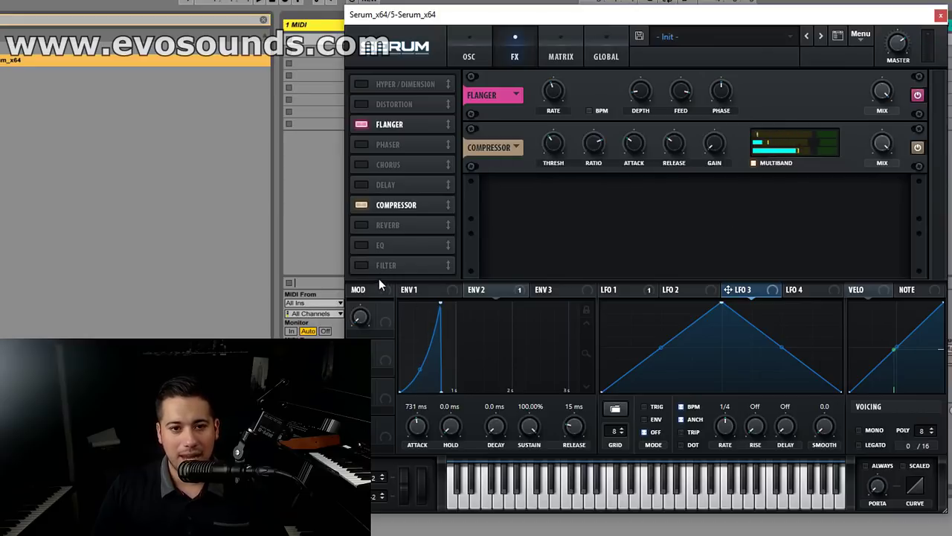
{"action": "left_click", "coordinate": [362, 265]}
{"action": "left_click", "coordinate": [568, 212]}
{"action": "mouse_move", "coordinate": [570, 258]}
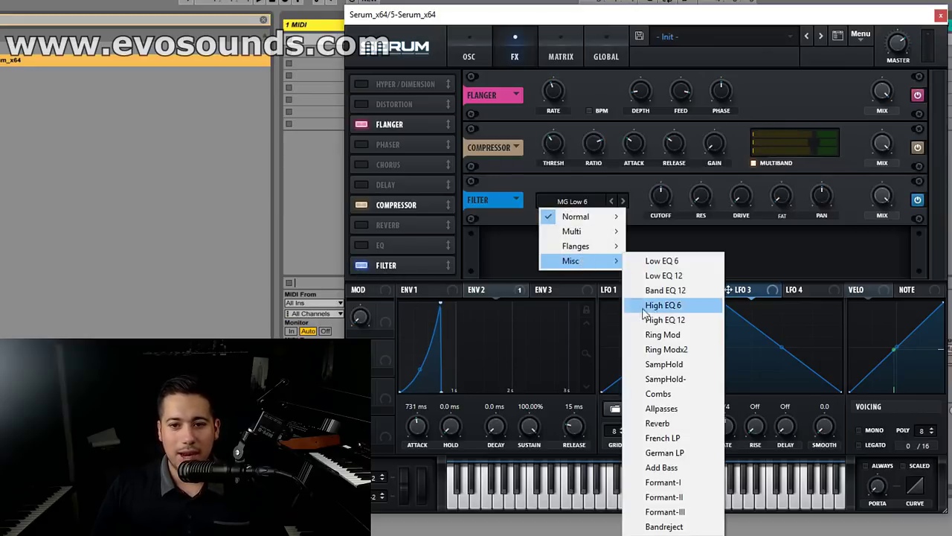
{"action": "left_click", "coordinate": [655, 393]}
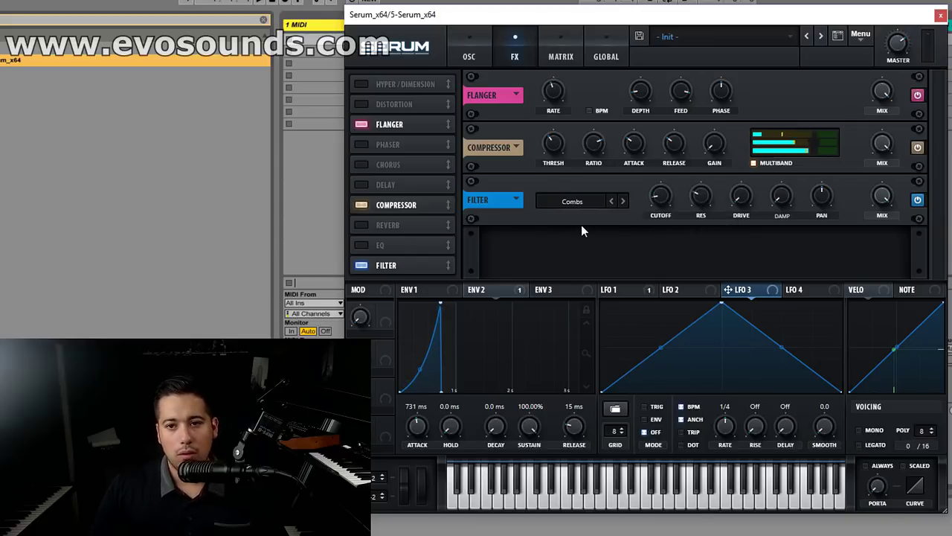
Review the oscillator settings, the LFO 1 shape and the effects rack.
{"action": "left_click", "coordinate": [471, 52]}
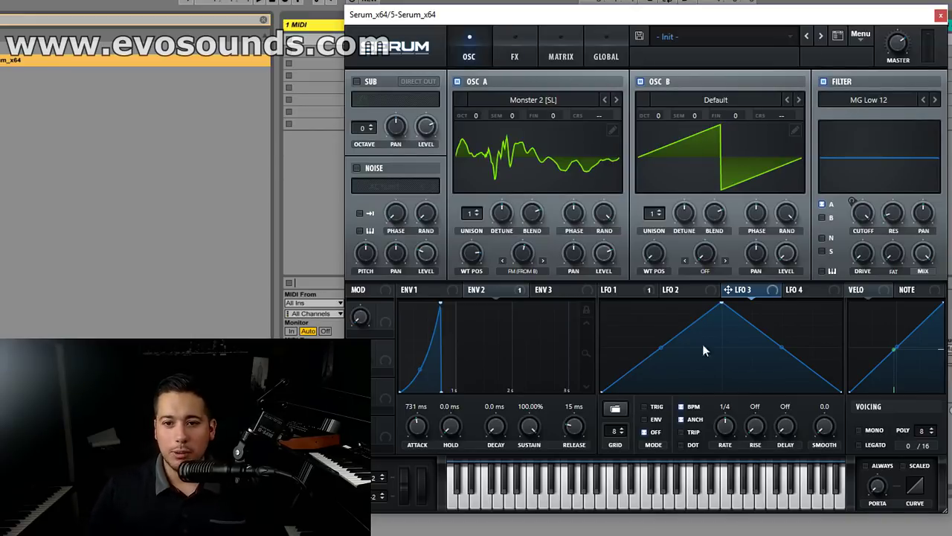
{"action": "left_click", "coordinate": [644, 290]}
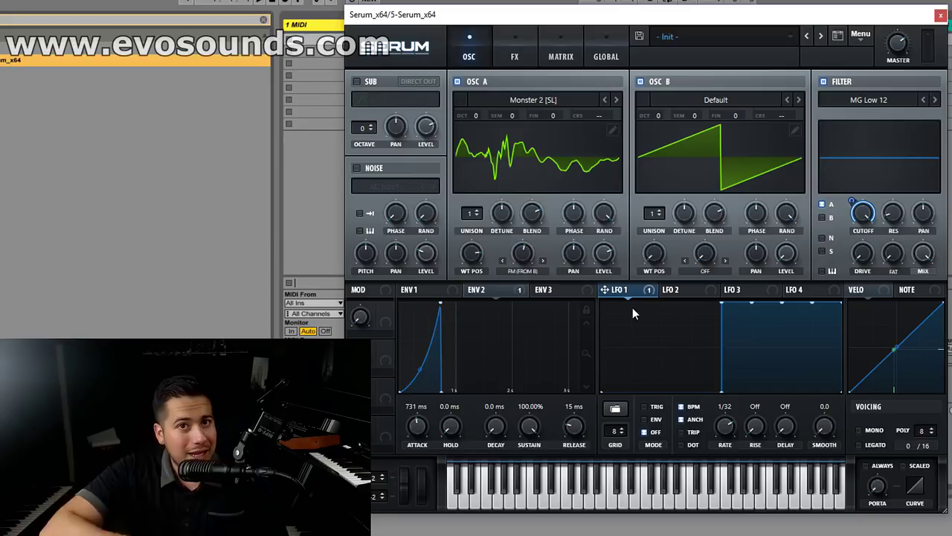
{"action": "left_click", "coordinate": [526, 55]}
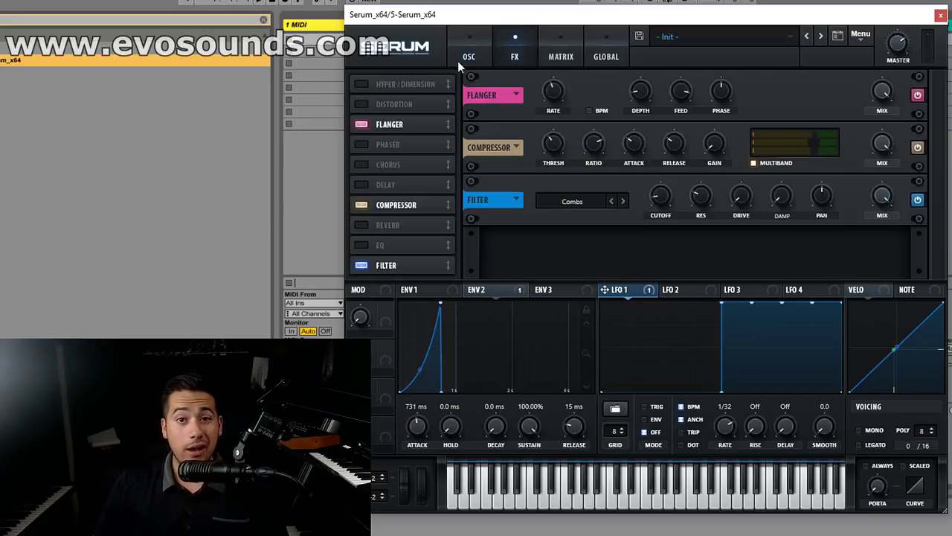
{"action": "left_click", "coordinate": [470, 59]}
Switch to SoundCloud and look through the tracks on the Brooks artist page.
{"action": "mouse_move", "coordinate": [415, 207]}
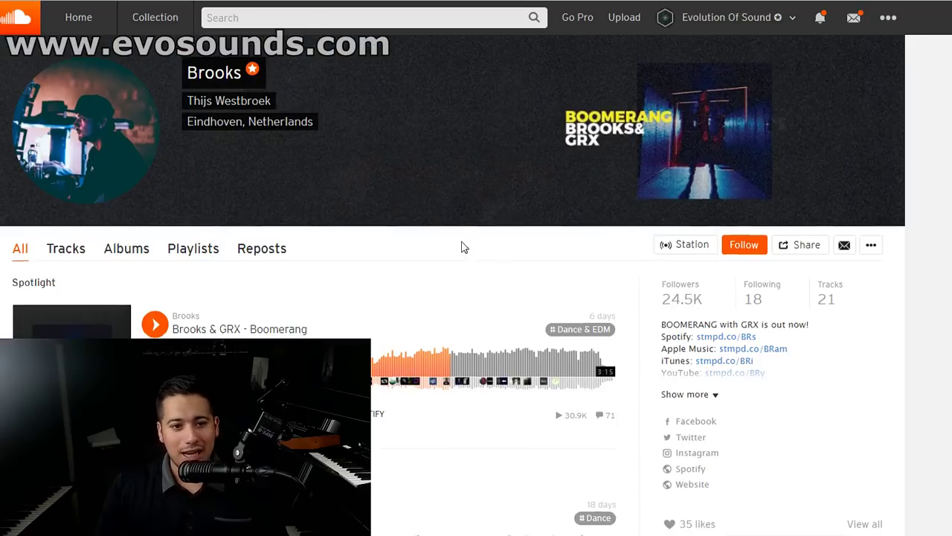
{"action": "scroll", "coordinate": [481, 276], "scroll_direction": "down", "scroll_amount": 5}
{"action": "scroll", "coordinate": [483, 287], "scroll_direction": "down", "scroll_amount": 3}
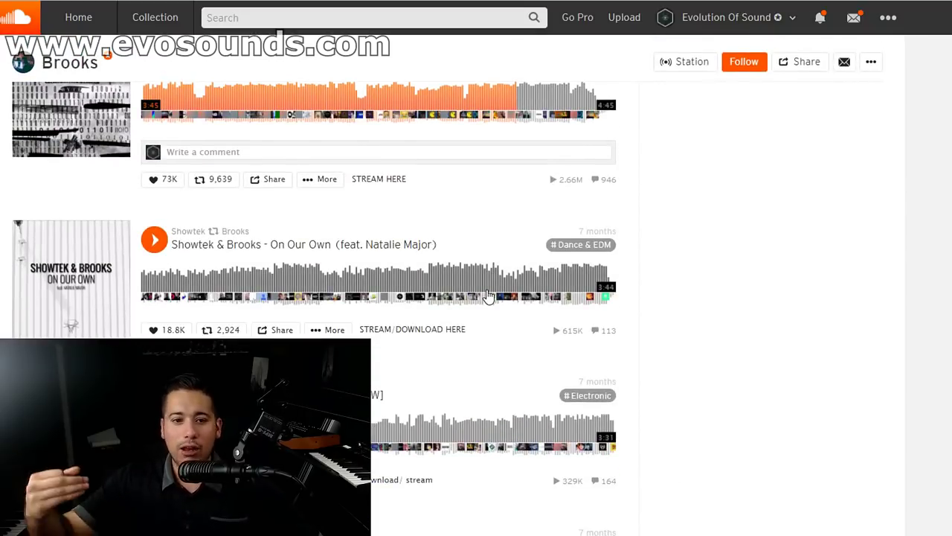
{"action": "scroll", "coordinate": [487, 296], "scroll_direction": "up", "scroll_amount": 10}
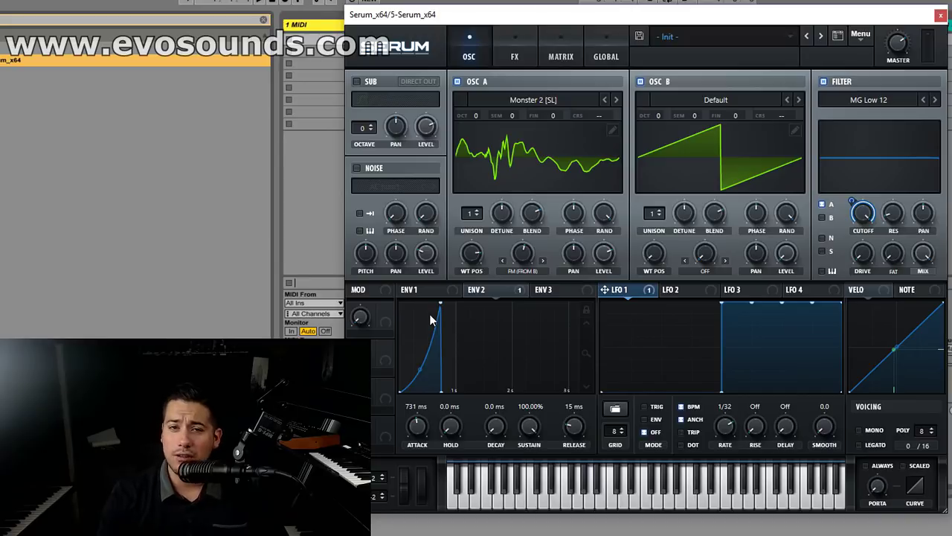
Close Serum, search the Ableton Live browser for "lfo" and load LFOTool_x64 onto the 1 Audio track.
{"action": "left_click", "coordinate": [940, 15]}
{"action": "left_click", "coordinate": [456, 115]}
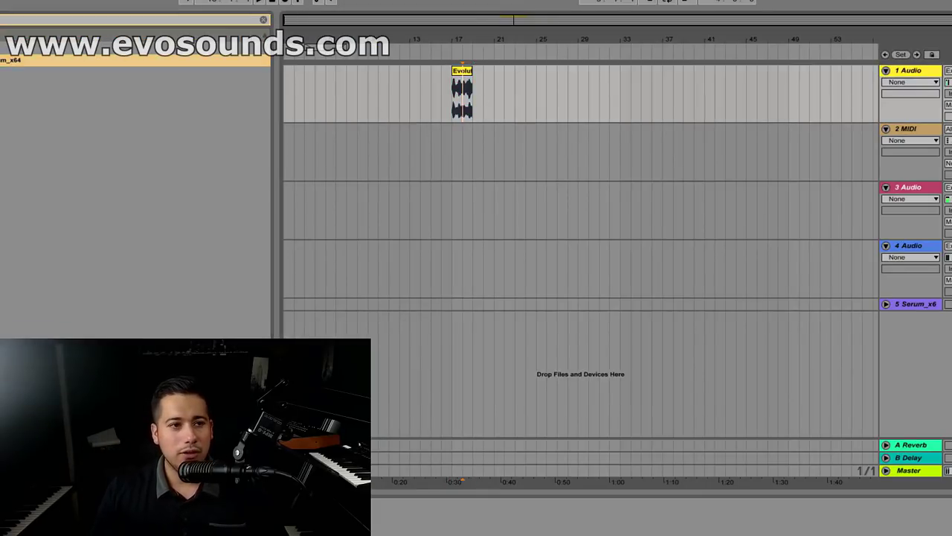
{"action": "left_click", "coordinate": [264, 21]}
{"action": "type", "text": "lfo"}
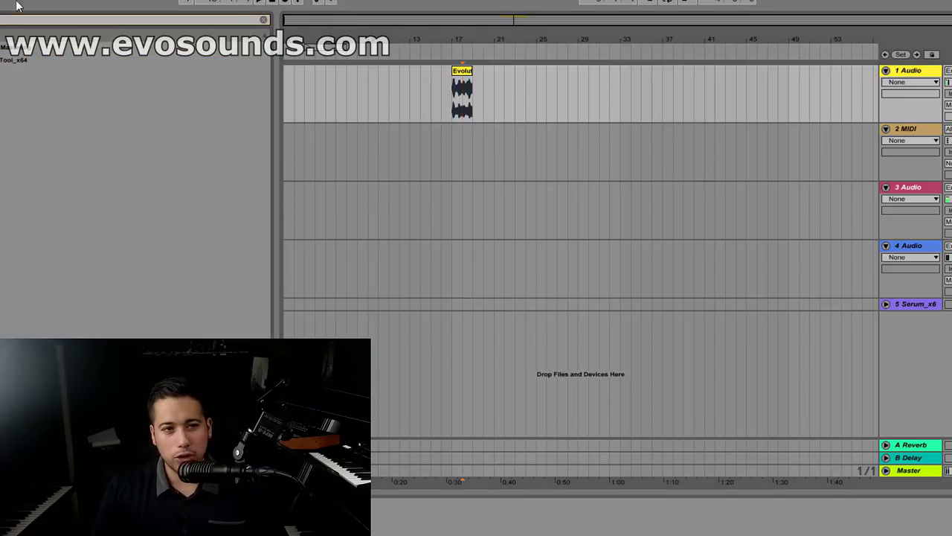
{"action": "left_click", "coordinate": [20, 61]}
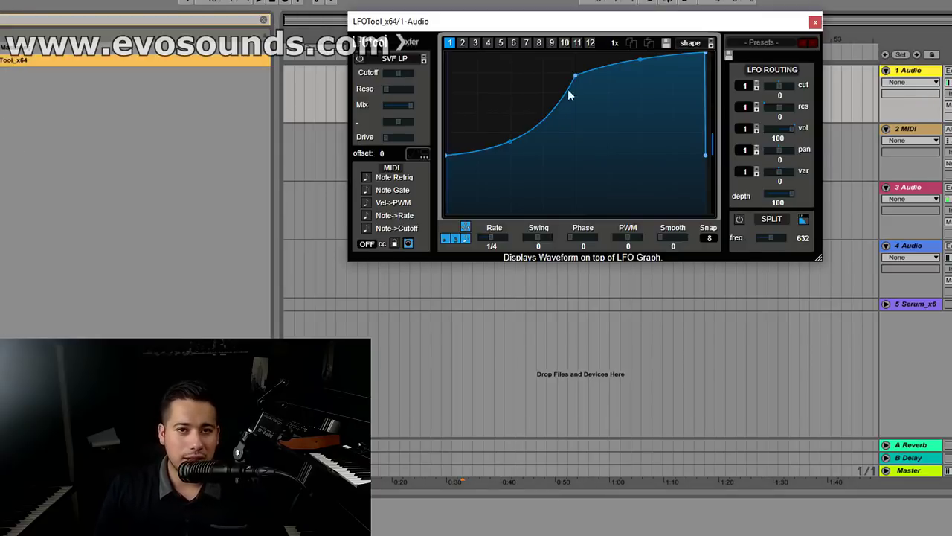
Load the ONYRC preset Rythmic- Train in LFOTool and move its window clear of the audio clip.
{"action": "left_click", "coordinate": [782, 40]}
{"action": "mouse_move", "coordinate": [831, 148]}
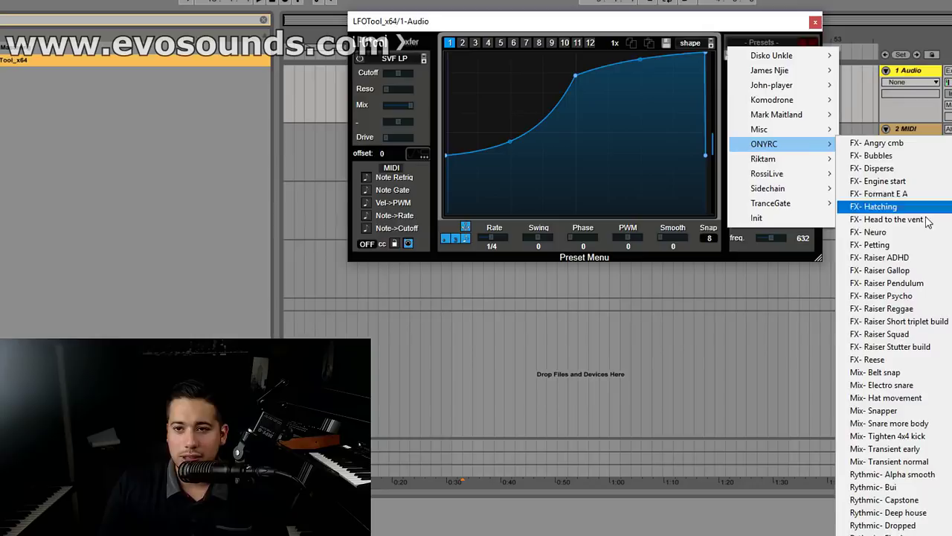
{"action": "left_click", "coordinate": [893, 534]}
{"action": "left_click_drag", "start_coordinate": [723, 26], "coordinate": [676, 202]}
Play the FX Loop 9 clip from bar 17 to hear the LFOTool effect.
{"action": "left_click", "coordinate": [463, 70]}
{"action": "key", "text": "space"}
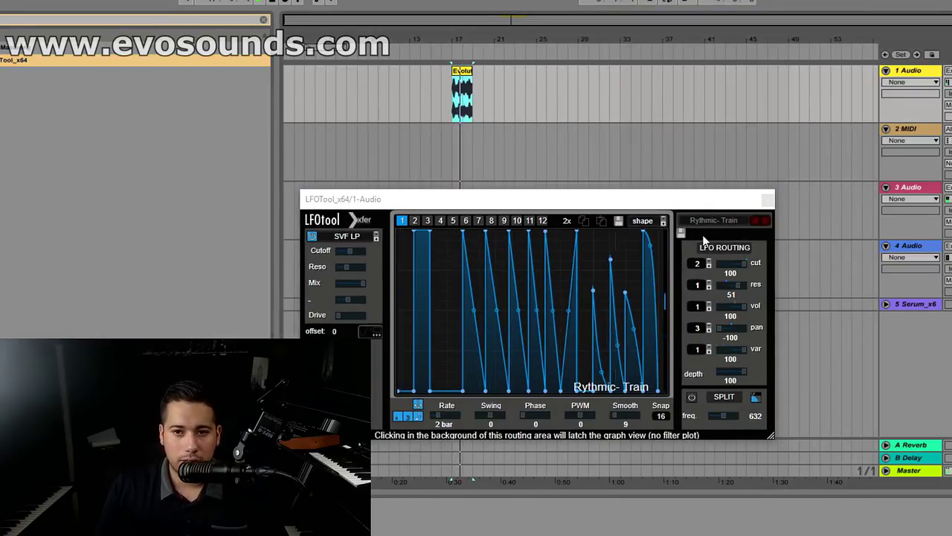
{"action": "left_click_drag", "start_coordinate": [463, 26], "coordinate": [463, 89]}
{"action": "left_click_drag", "start_coordinate": [691, 89], "coordinate": [492, 91]}
{"action": "left_click", "coordinate": [426, 108]}
{"action": "key", "text": "space"}
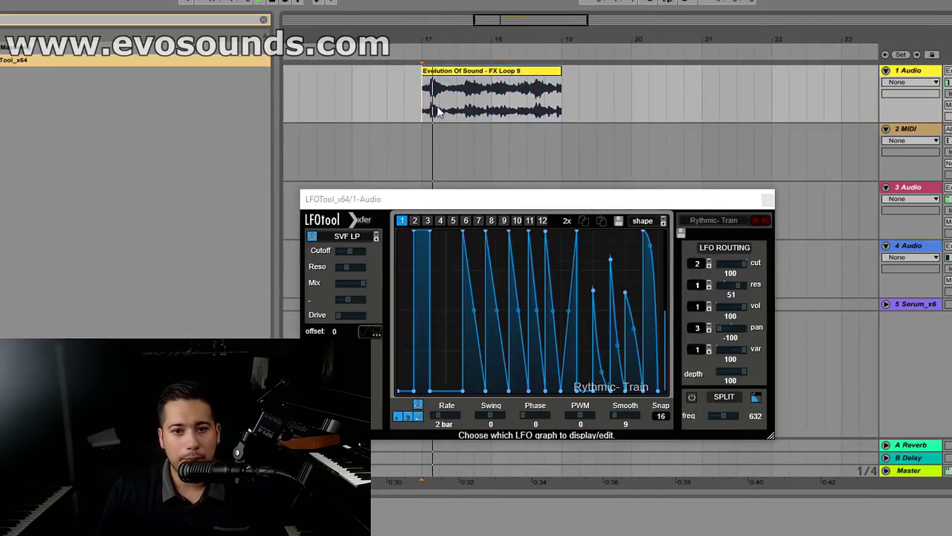
Freeze the 1 Audio track and flatten it to audio.
{"action": "right_click", "coordinate": [908, 70]}
{"action": "left_click", "coordinate": [948, 163]}
{"action": "right_click", "coordinate": [923, 71]}
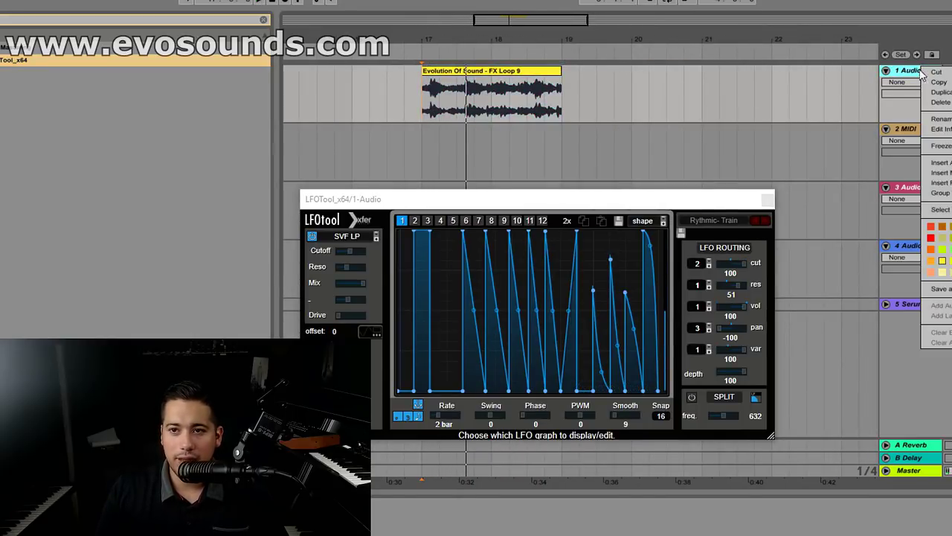
{"action": "left_click", "coordinate": [950, 144]}
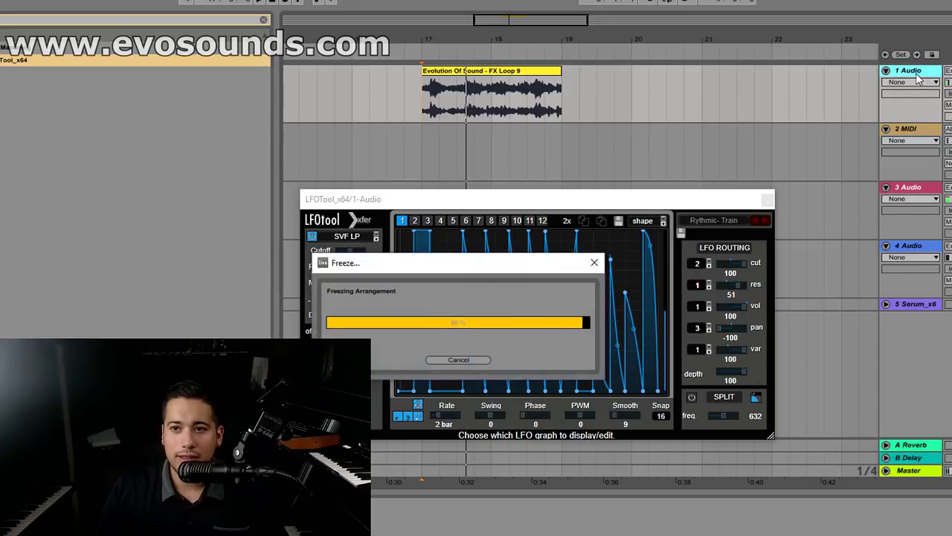
{"action": "right_click", "coordinate": [919, 74]}
{"action": "left_click", "coordinate": [937, 164]}
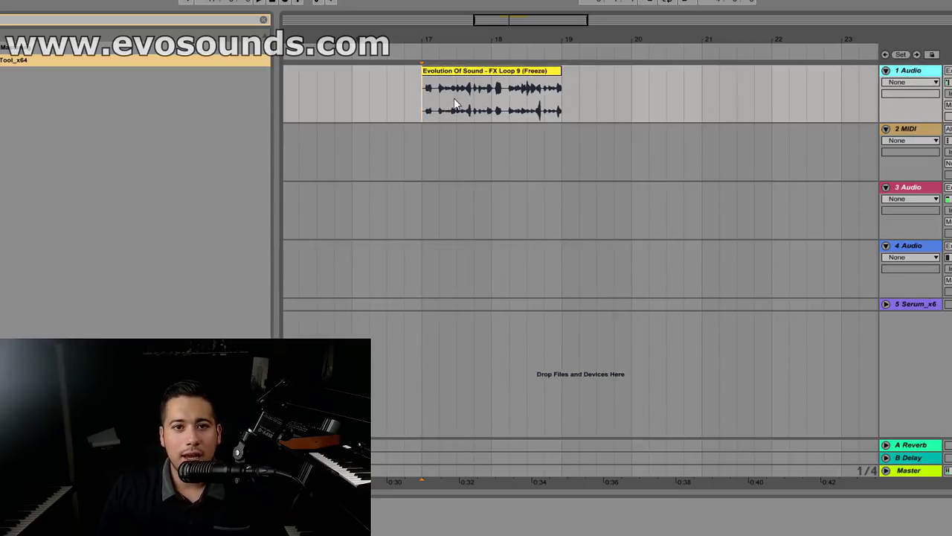
Play the flattened FX Loop 9 clip and trim its start to 17.2.
{"action": "left_click_drag", "start_coordinate": [510, 27], "coordinate": [521, 80]}
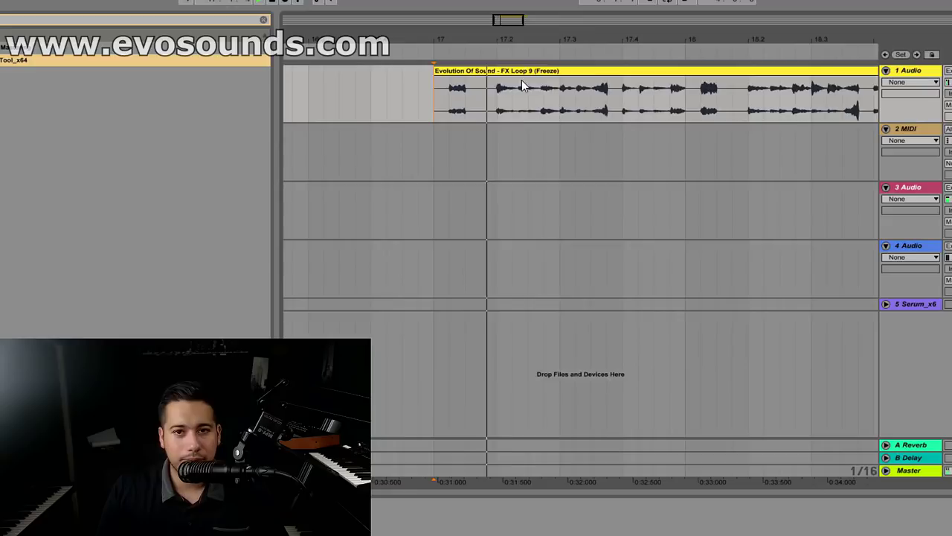
{"action": "left_click", "coordinate": [437, 73]}
{"action": "left_click_drag", "start_coordinate": [436, 72], "coordinate": [497, 72]}
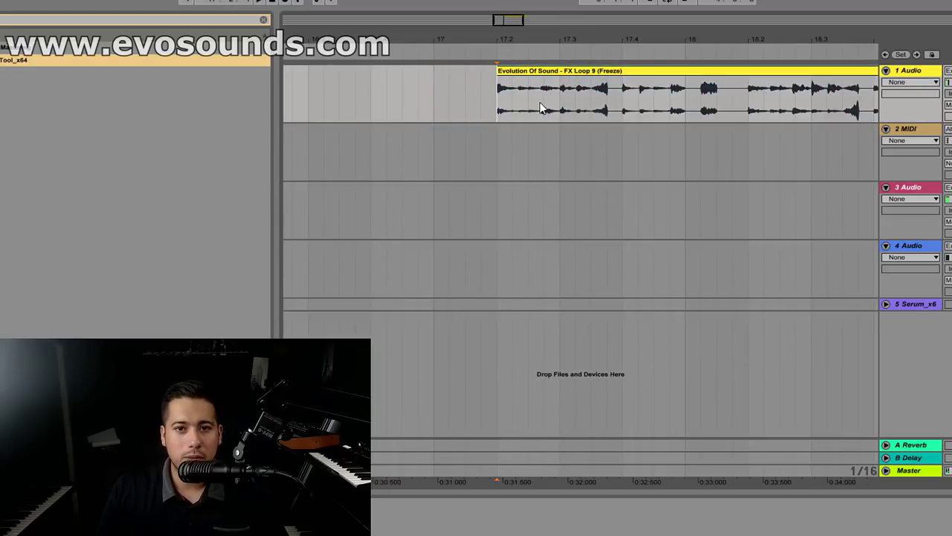
Move the clip's first beat to bar 17 and delete the rest of the clip.
{"action": "left_click_drag", "start_coordinate": [559, 97], "coordinate": [513, 104]}
{"action": "left_click_drag", "start_coordinate": [530, 73], "coordinate": [467, 75]}
{"action": "left_click", "coordinate": [603, 73]}
{"action": "key", "text": "Delete"}
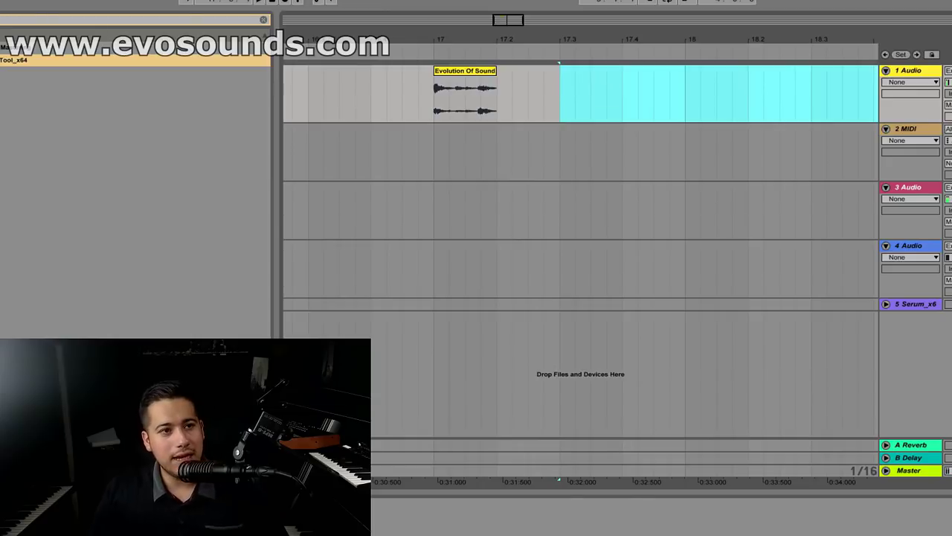
Search the browser for "sam", load the sampler instrument on a new track and place the trimmed clip in it as its sample.
{"action": "key", "text": "ctrl+f"}
{"action": "left_click", "coordinate": [263, 20]}
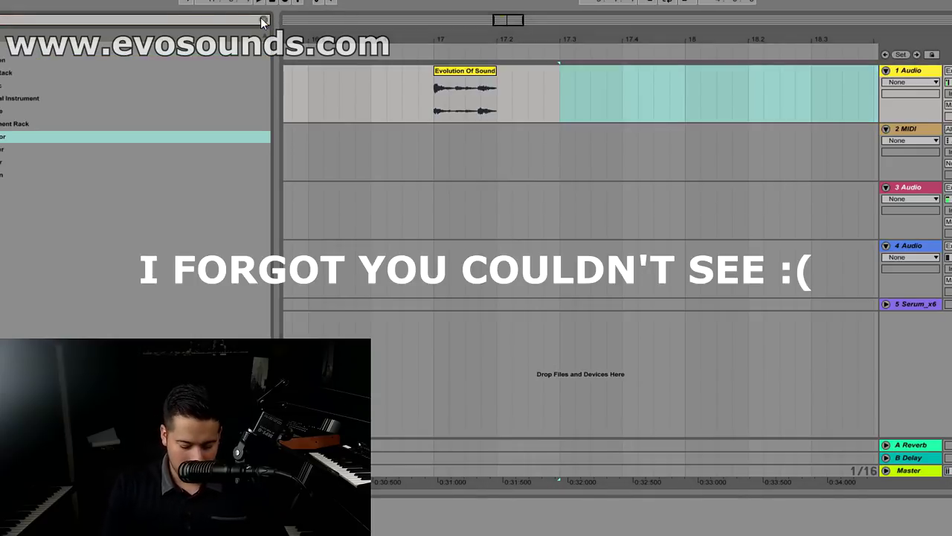
{"action": "type", "text": "sam"}
{"action": "left_click_drag", "start_coordinate": [18, 76], "coordinate": [41, 76]}
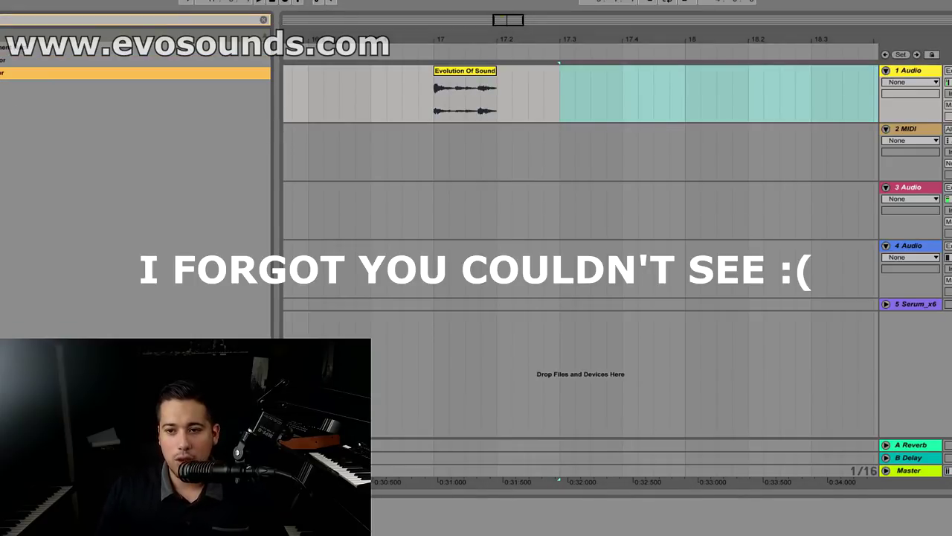
{"action": "left_click_drag", "start_coordinate": [457, 71], "coordinate": [357, 514]}
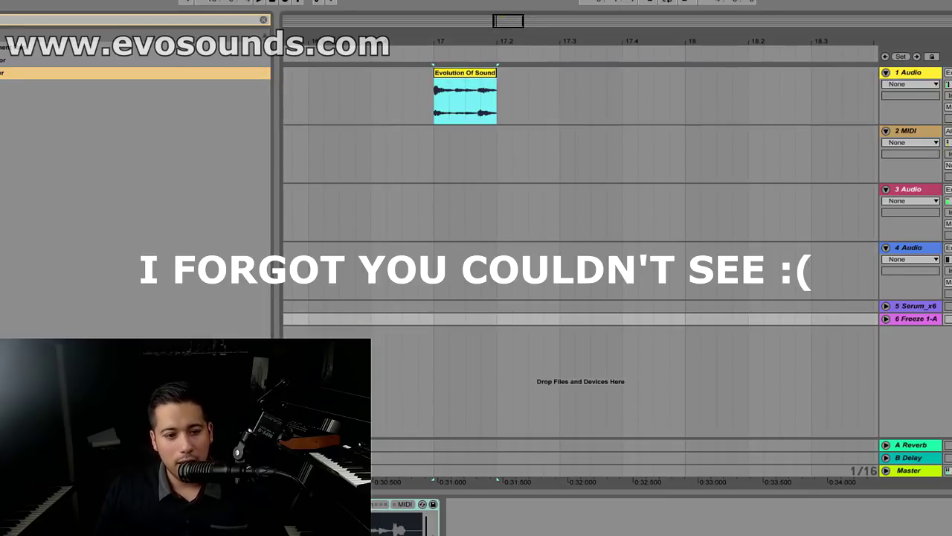